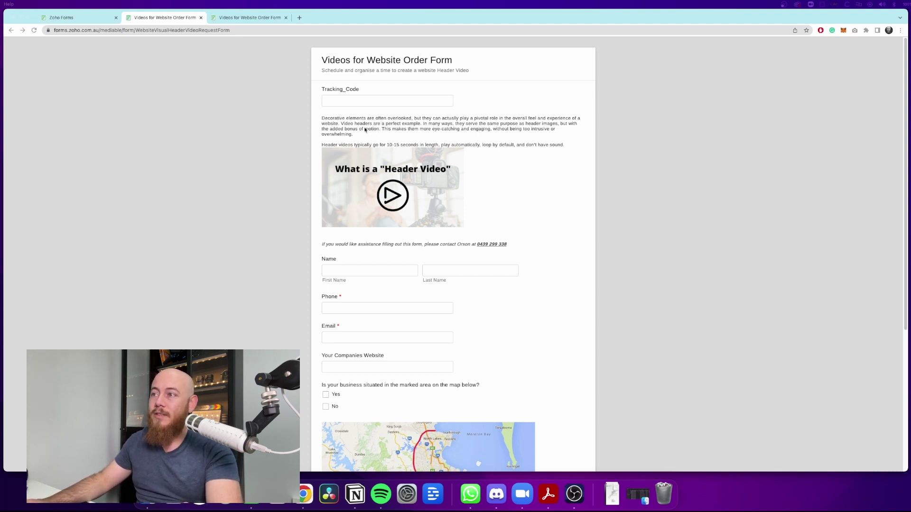
- Bring the live form forward and scroll down to the Brisbane question
key("super+Tab")
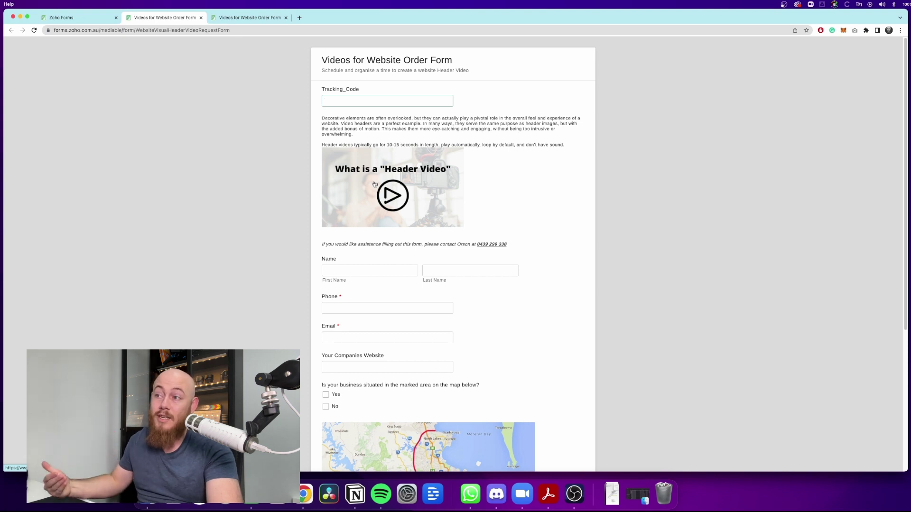
scroll(375, 184, "down", 3)
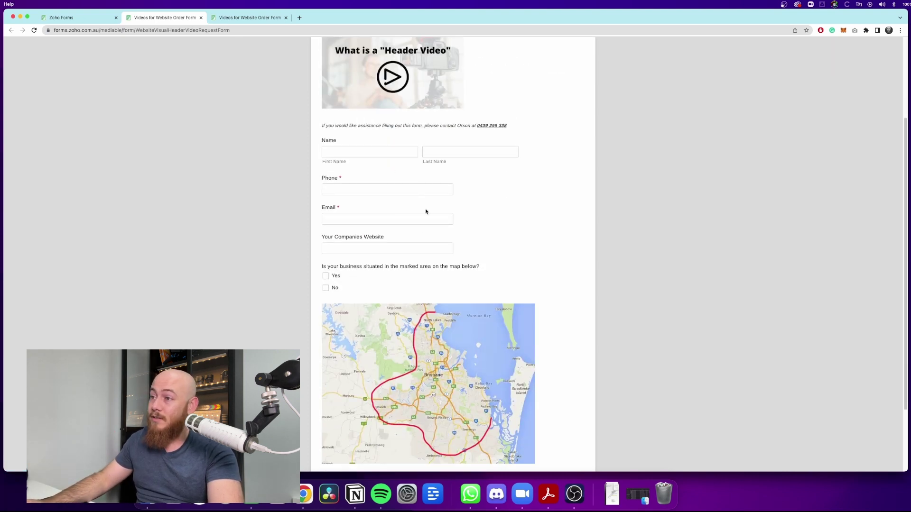
scroll(420, 186, "down", 2)
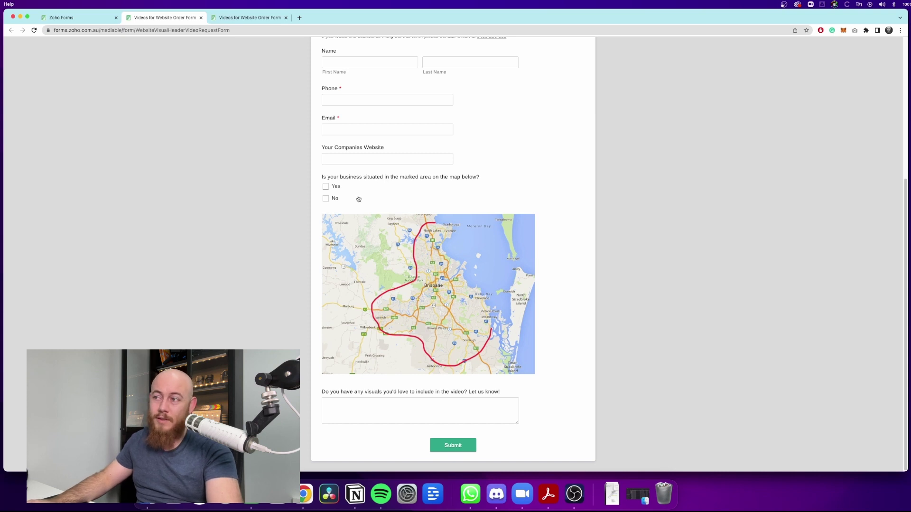
- Answer No to the Brisbane question, then switch to Yes to reveal the date field
left_click(326, 199)
scroll(449, 227, "down", 2)
left_click_drag(366, 360, 546, 360)
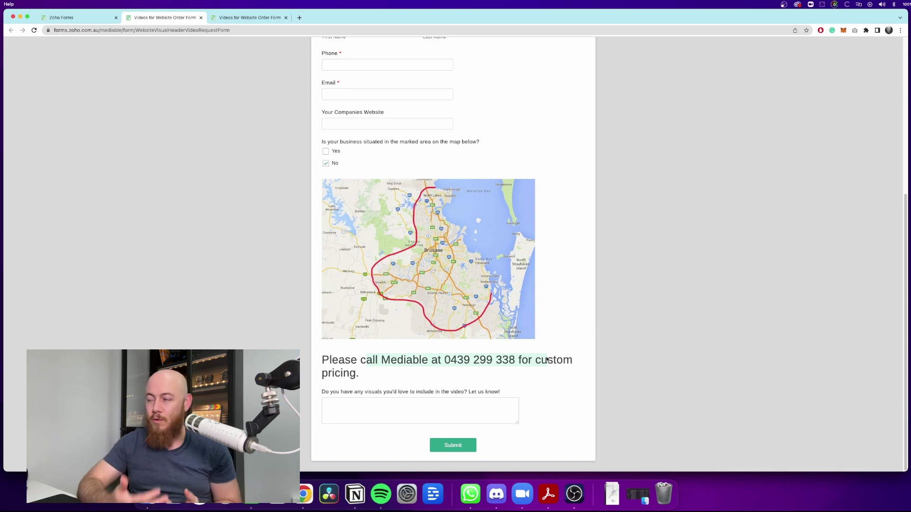
left_click(325, 163)
left_click(326, 186)
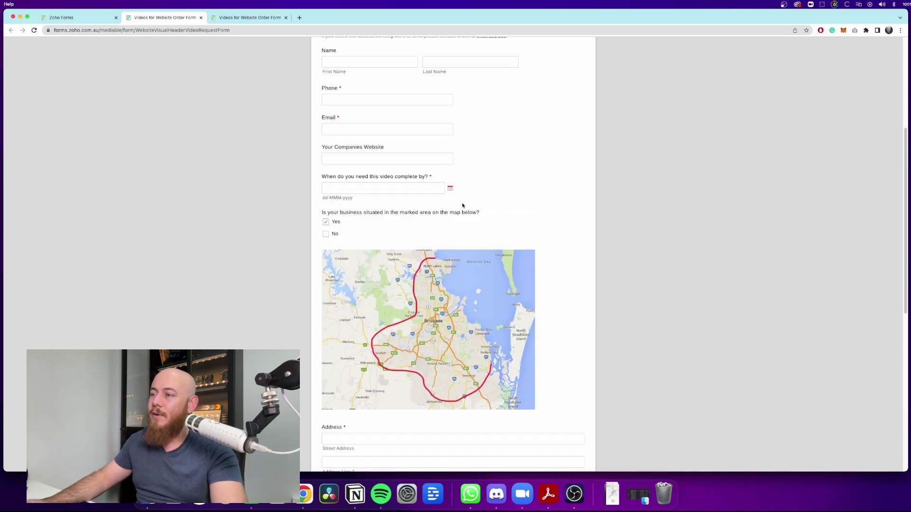
scroll(461, 204, "down", 10)
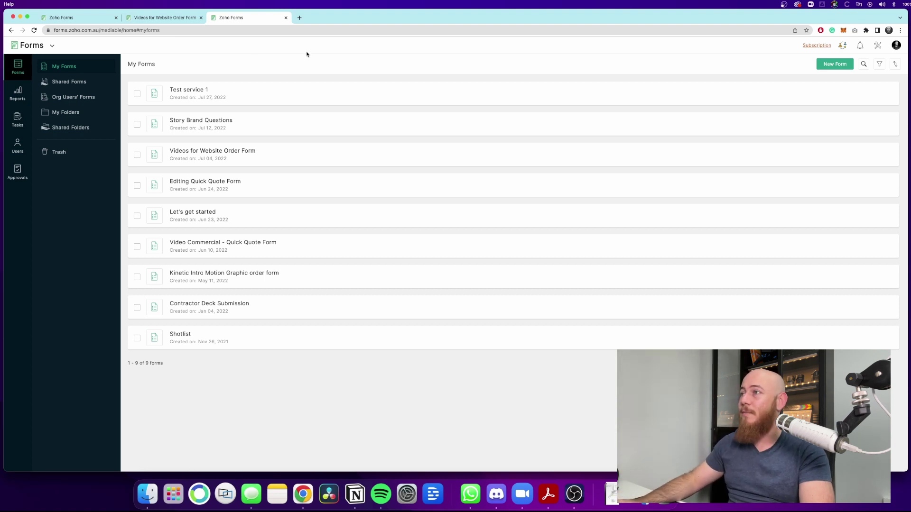
- Create a new form, replacing the draft name 'Test forms' with 'Example form'
left_click(834, 64)
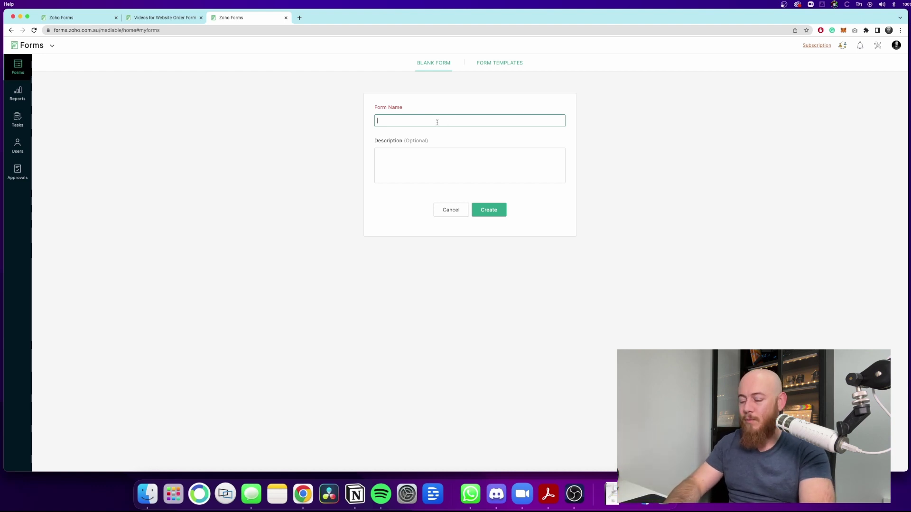
type("Test forms")
key("super+a")
type("Example form")
key("Return")
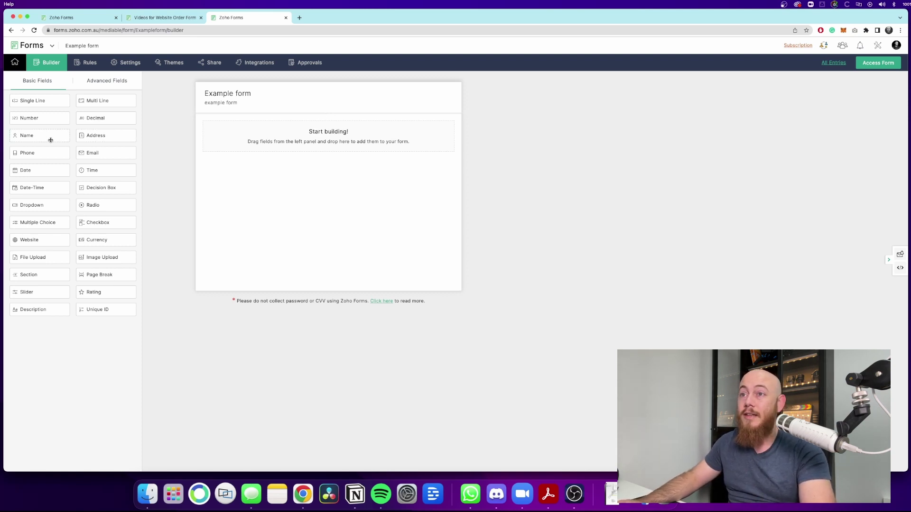
- Place a Name field, then Phone and Email fields beneath it, on the empty form
left_click_drag(44, 138, 282, 131)
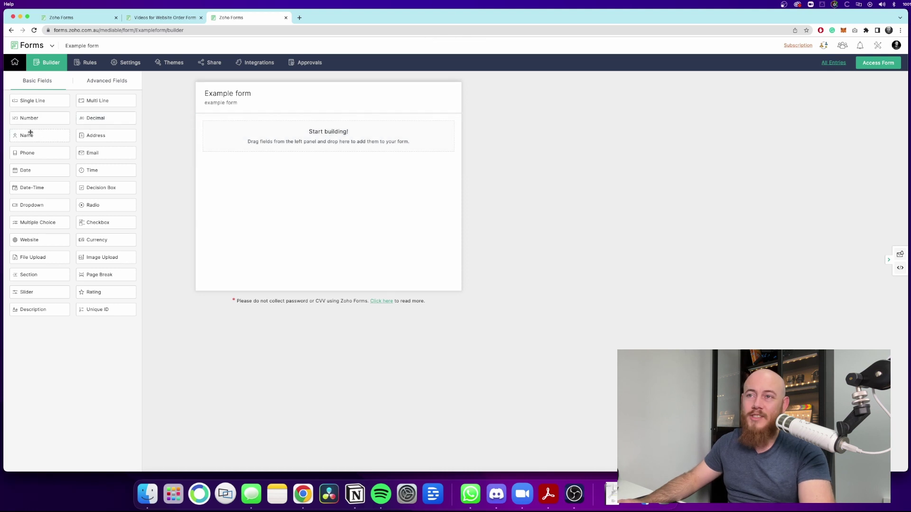
left_click_drag(29, 133, 255, 130)
left_click_drag(30, 155, 226, 176)
left_click_drag(86, 153, 256, 221)
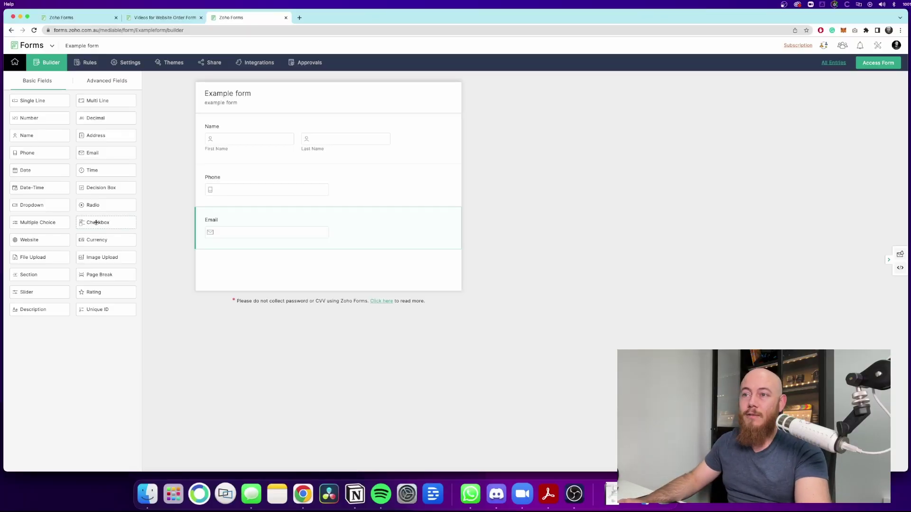
- Add a Checkbox field below Email with only two choices, Yes and No
left_click_drag(96, 222, 252, 263)
left_click(277, 266)
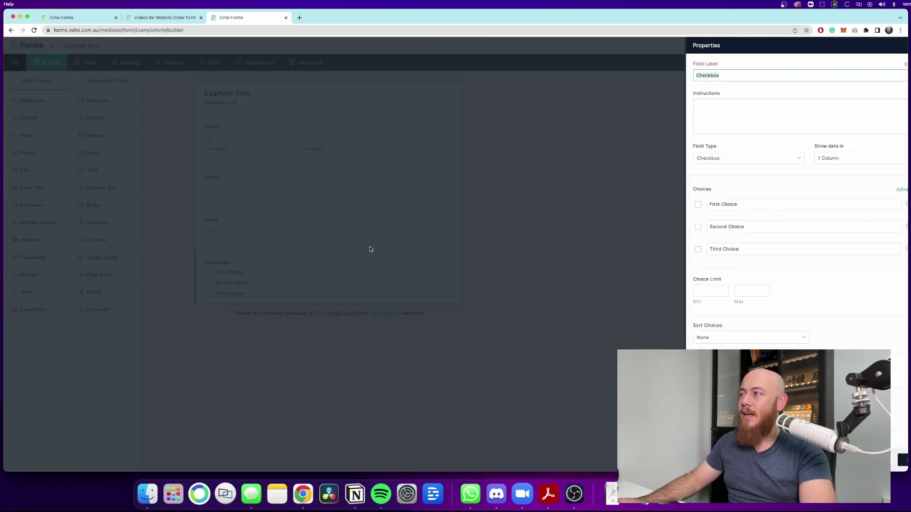
left_click(709, 120)
type("Do you h")
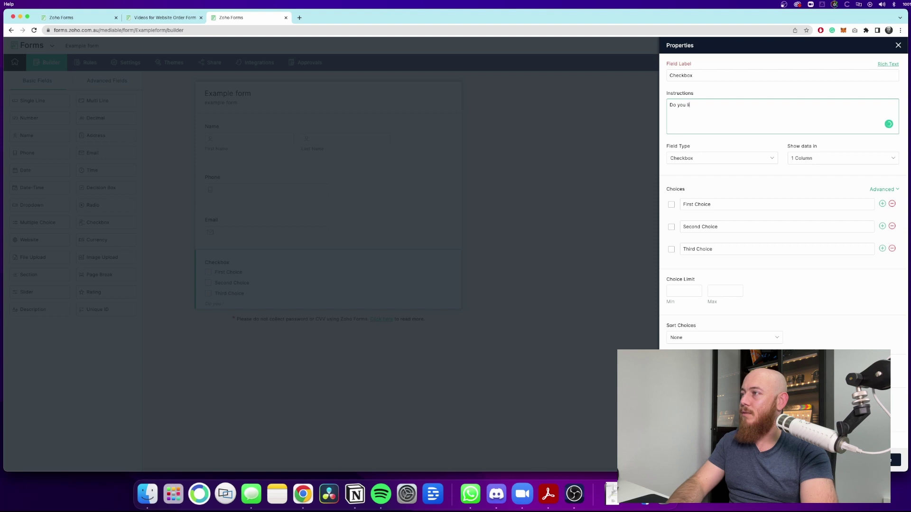
type("ive in Brisbane Qld")
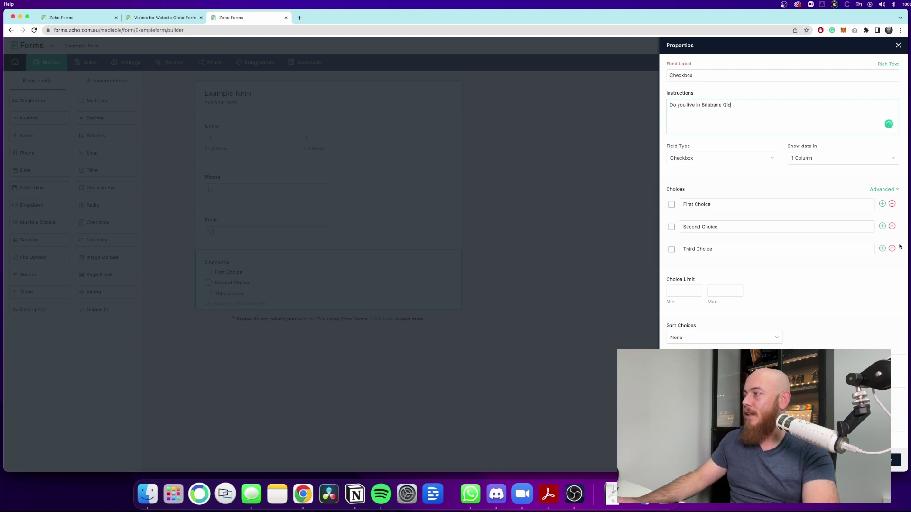
left_click(892, 248)
left_click(718, 203)
key("super+a")
type("Yes")
key("Tab")
type("No")
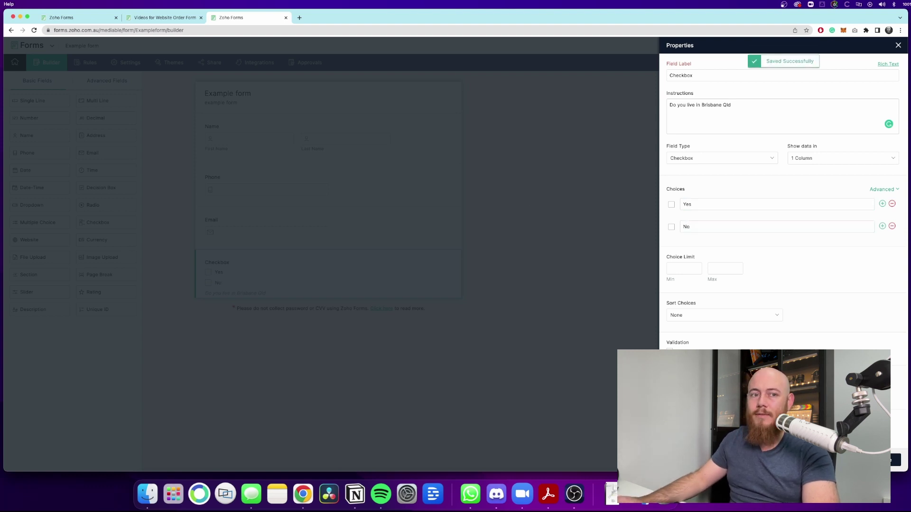
left_click(260, 269)
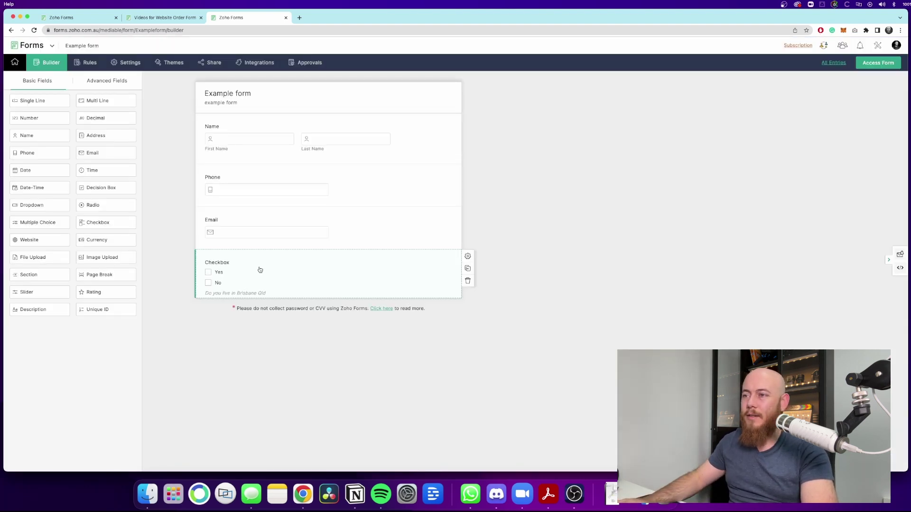
- Move the Brisbane question text from the instructions into the checkbox's field label
left_click(229, 295)
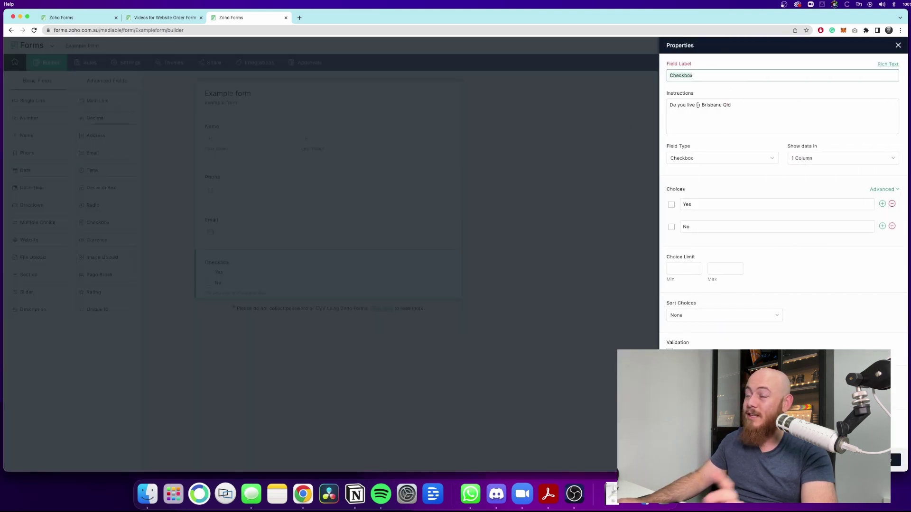
left_click(255, 308)
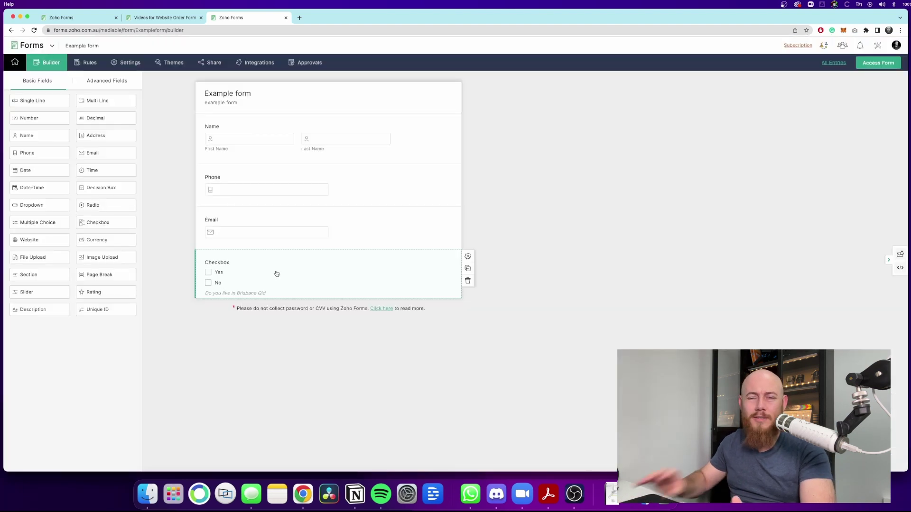
left_click(284, 271)
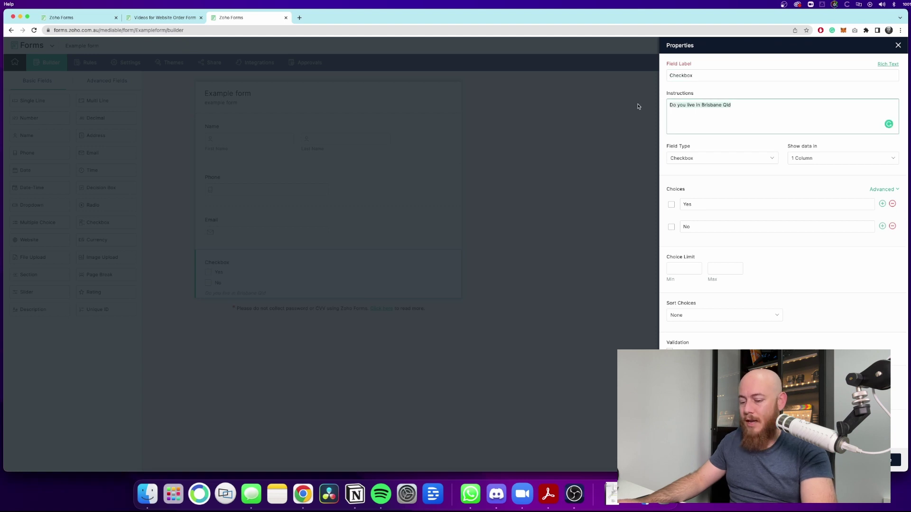
key("cmd+x")
double_click(697, 76)
key("cmd+v")
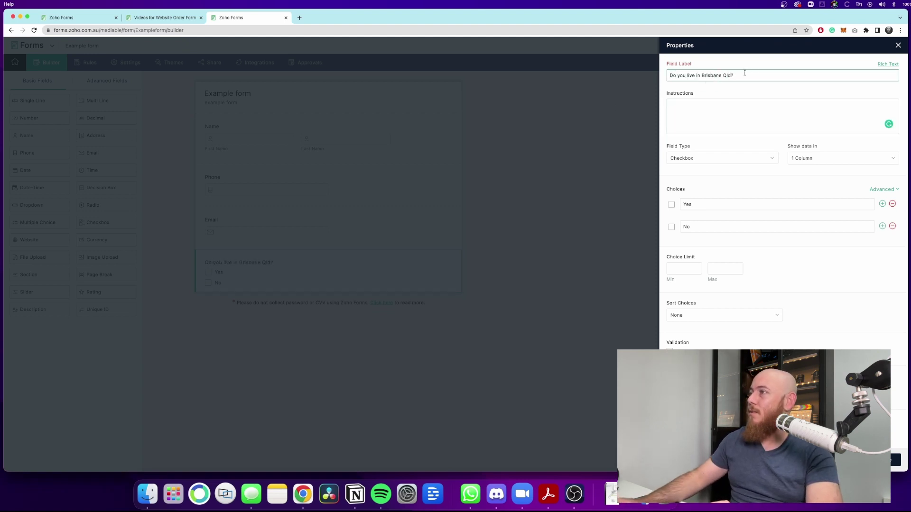
left_click(305, 147)
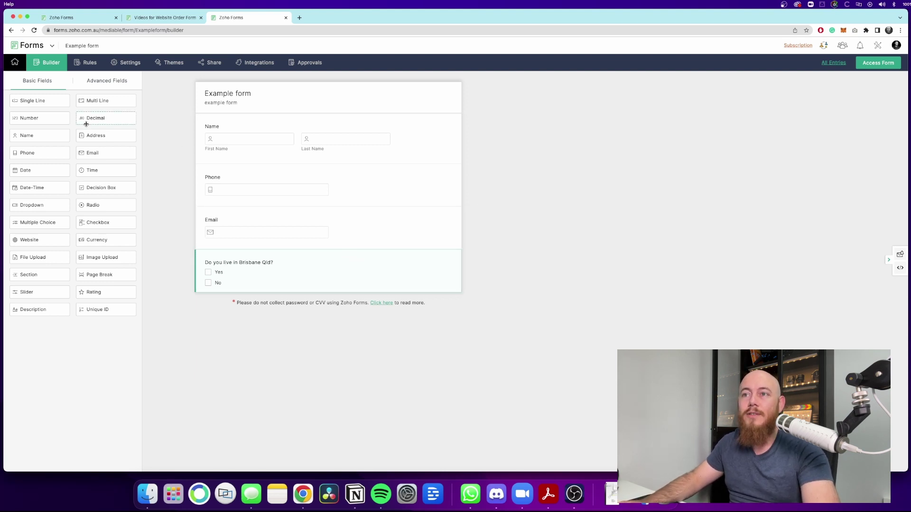
- Drag an Address field, then a Multiple Choice field, below the Brisbane question
left_click_drag(87, 136, 239, 307)
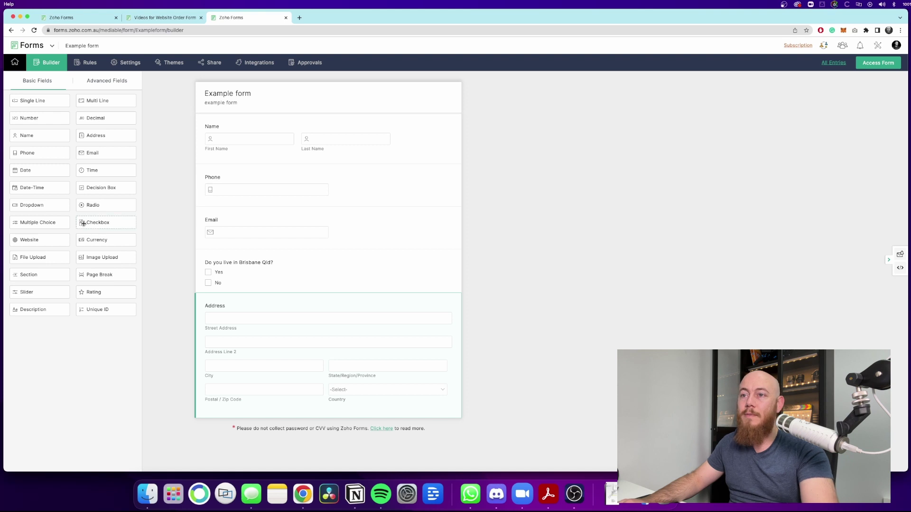
left_click_drag(45, 226, 264, 420)
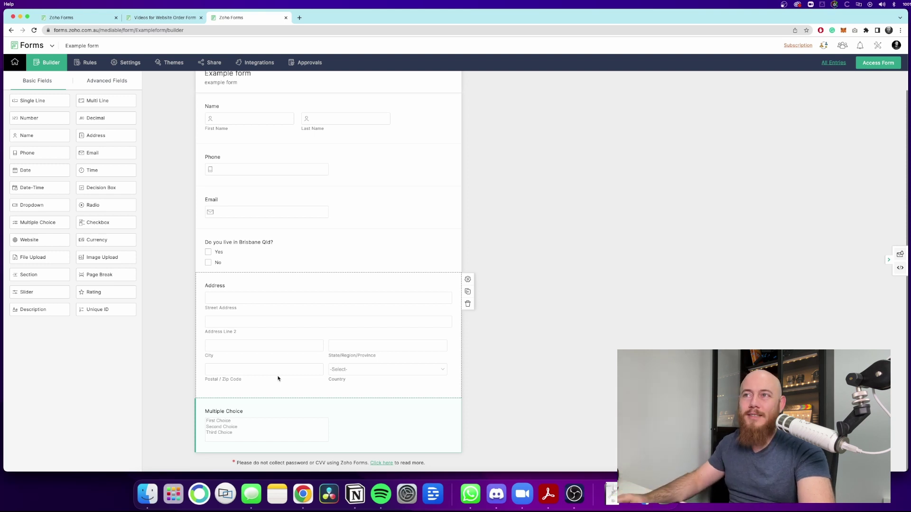
- After checking the live order form, add a Multi Line field asking the major-problem question
left_click(164, 19)
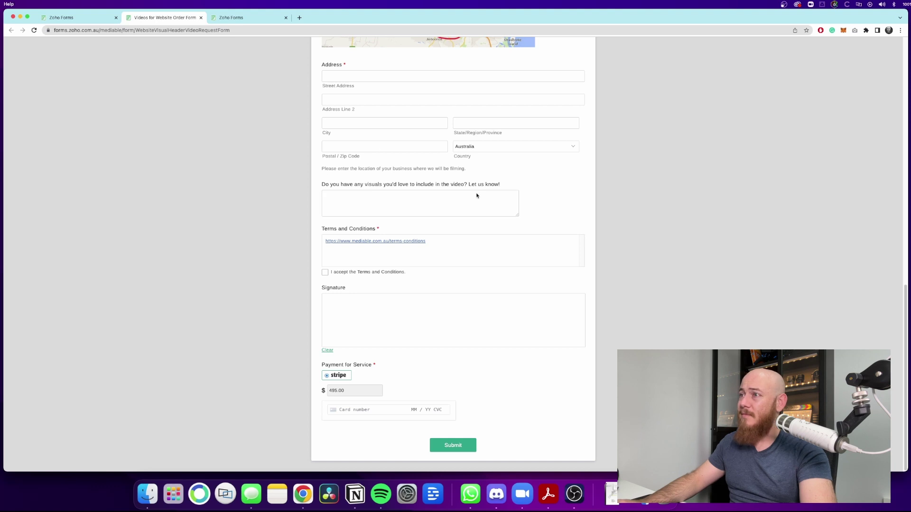
left_click(231, 18)
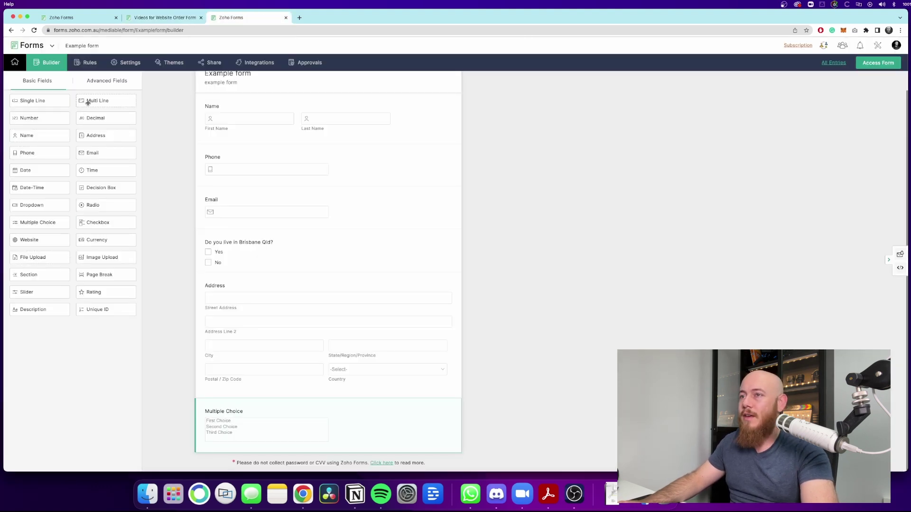
left_click_drag(87, 103, 248, 384)
type("Do you w")
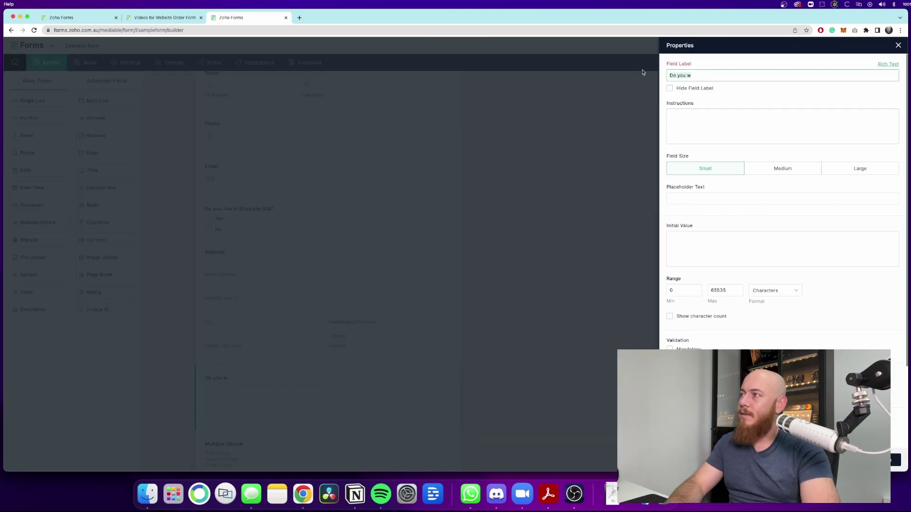
key("super+a")
type("Wh")
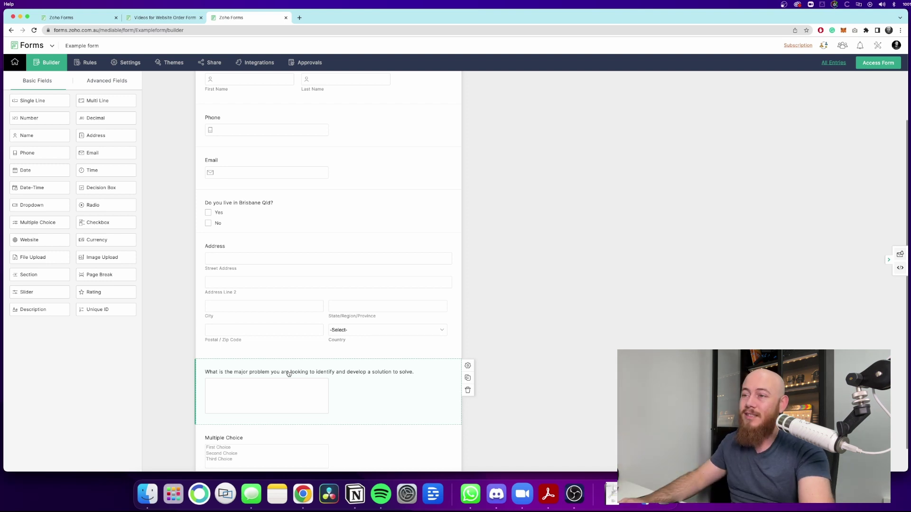
scroll(289, 374, "down", 1)
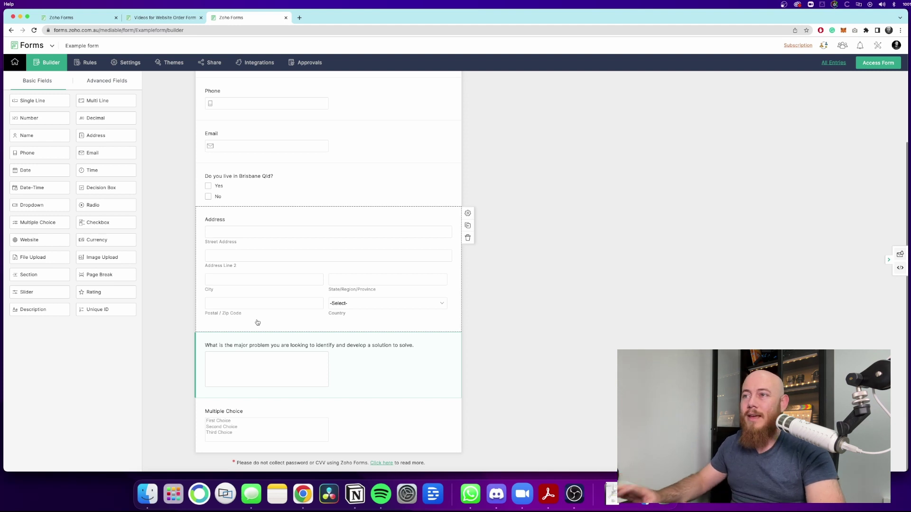
- Start Rule 1 with the condition 'Do you live in Brisbane Qld?' contains Yes
left_click(209, 189)
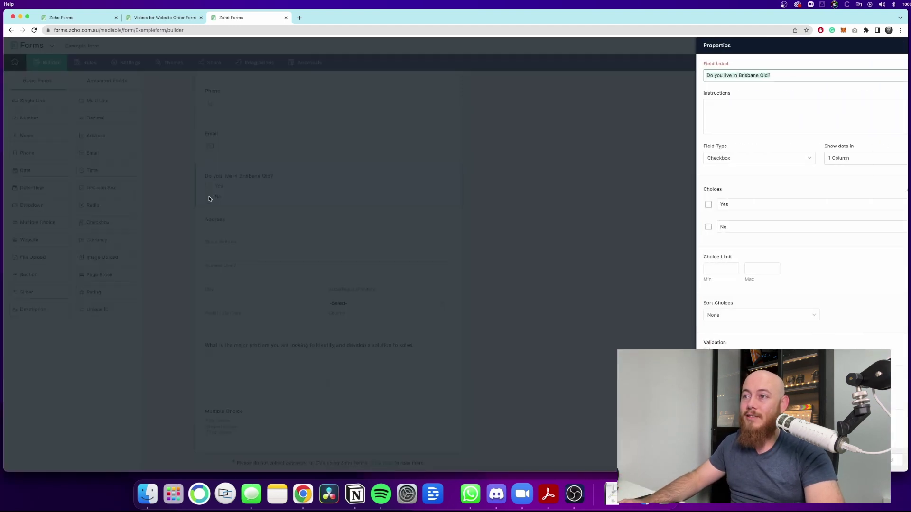
left_click(287, 197)
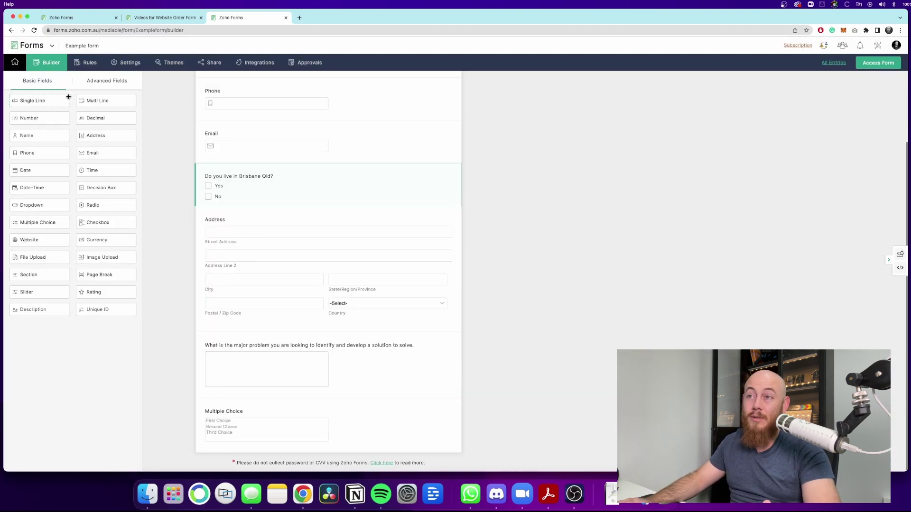
left_click(88, 66)
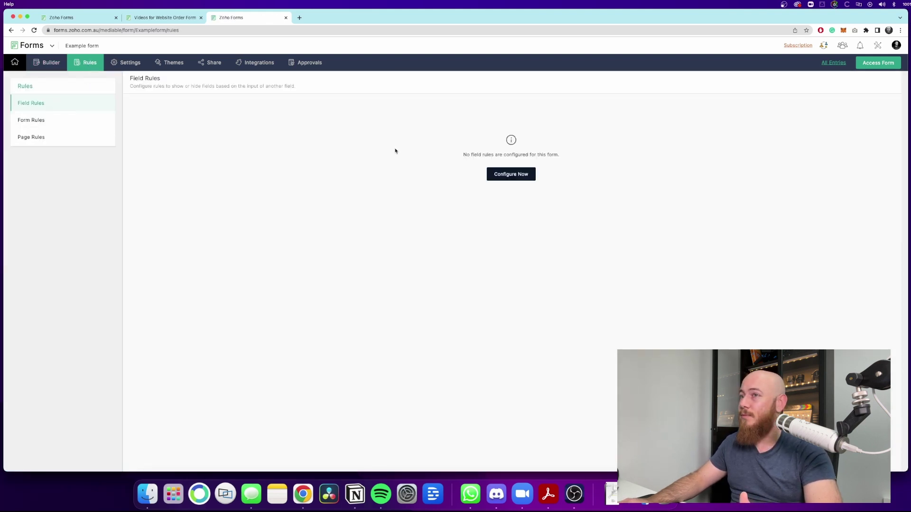
left_click(502, 175)
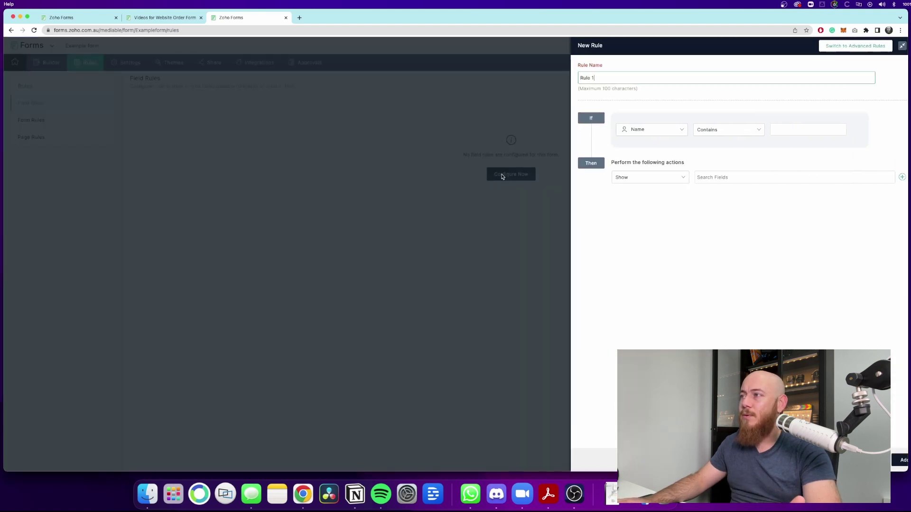
left_click(630, 134)
scroll(623, 177, "down", 1)
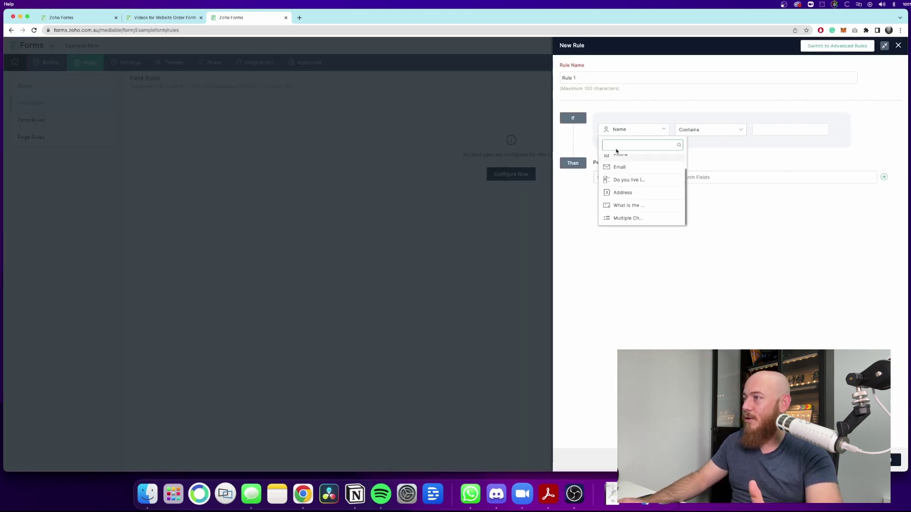
left_click(603, 114)
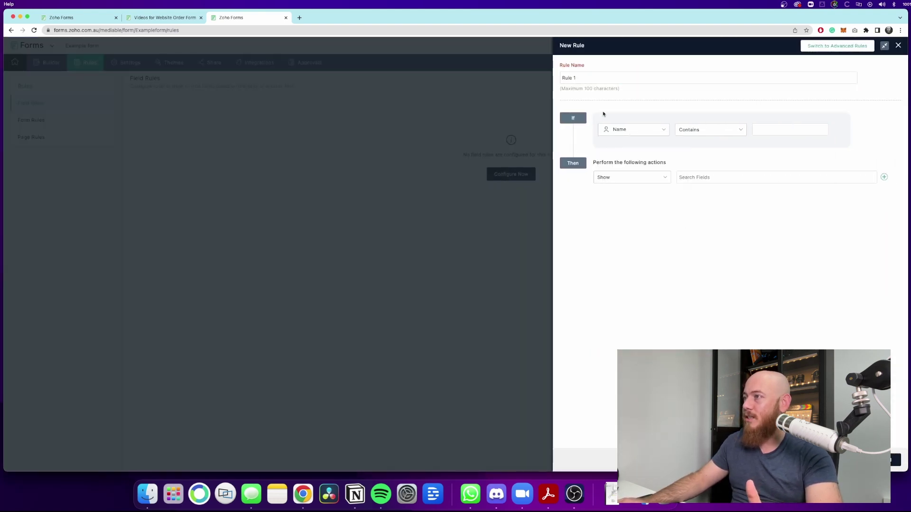
left_click(623, 130)
scroll(635, 199, "down", 2)
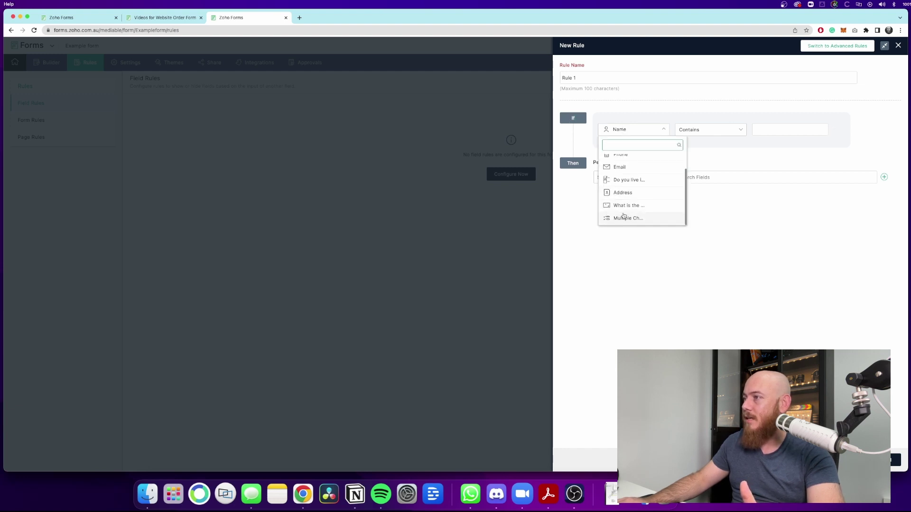
left_click(620, 181)
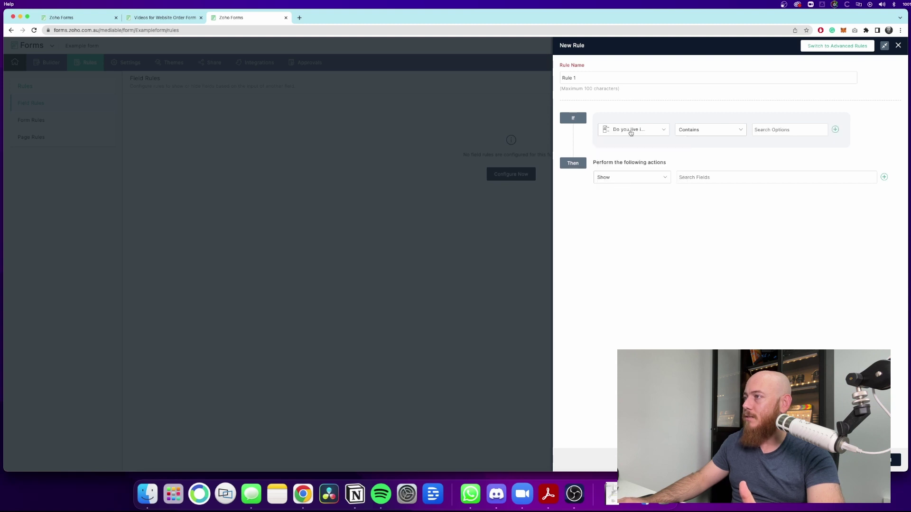
left_click(771, 130)
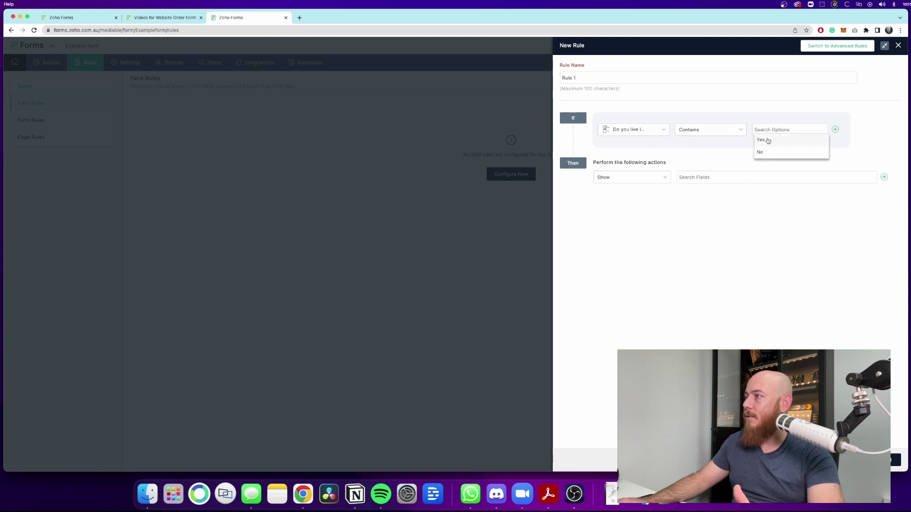
left_click(764, 140)
- Make Rule 1 show the Address and major-problem fields, and save it
left_click(655, 183)
left_click(707, 178)
left_click(728, 190)
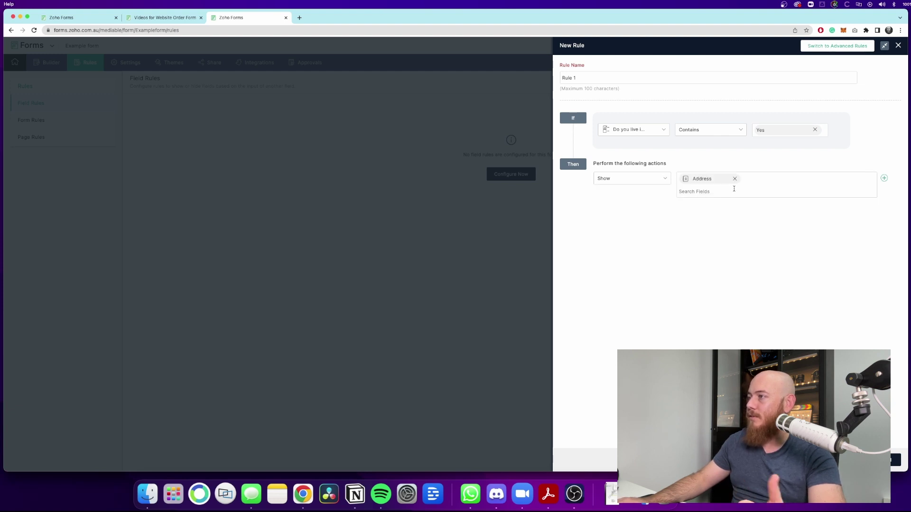
left_click(730, 189)
left_click(884, 179)
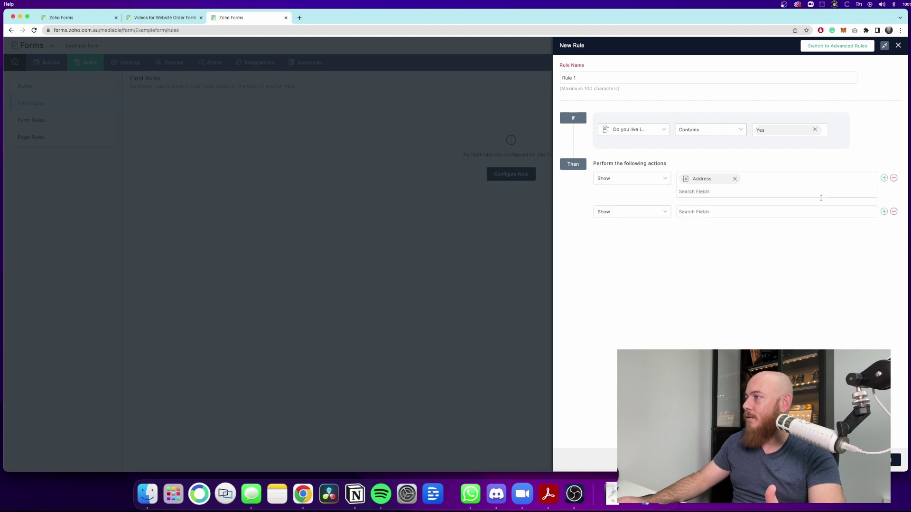
left_click(778, 209)
left_click(741, 223)
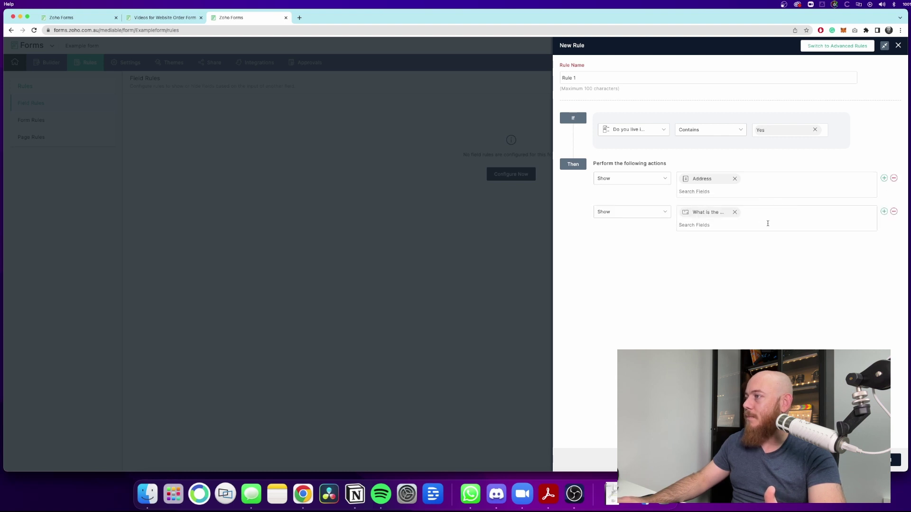
left_click(884, 212)
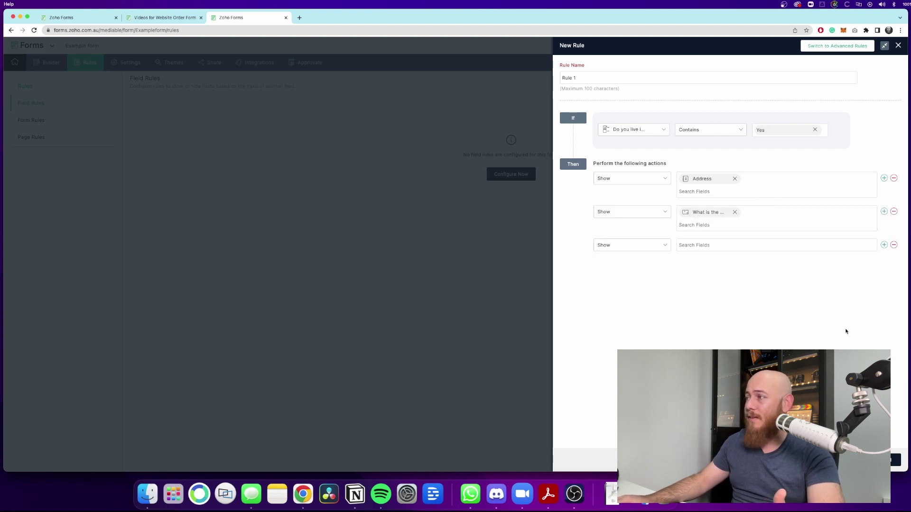
left_click(899, 46)
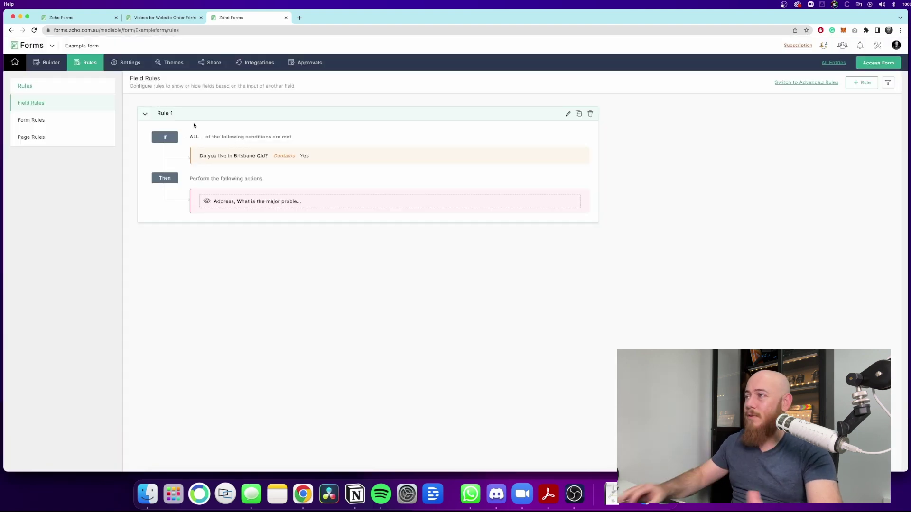
- On the live form, tick then untick Yes to check the fields appear and hide
left_click(861, 65)
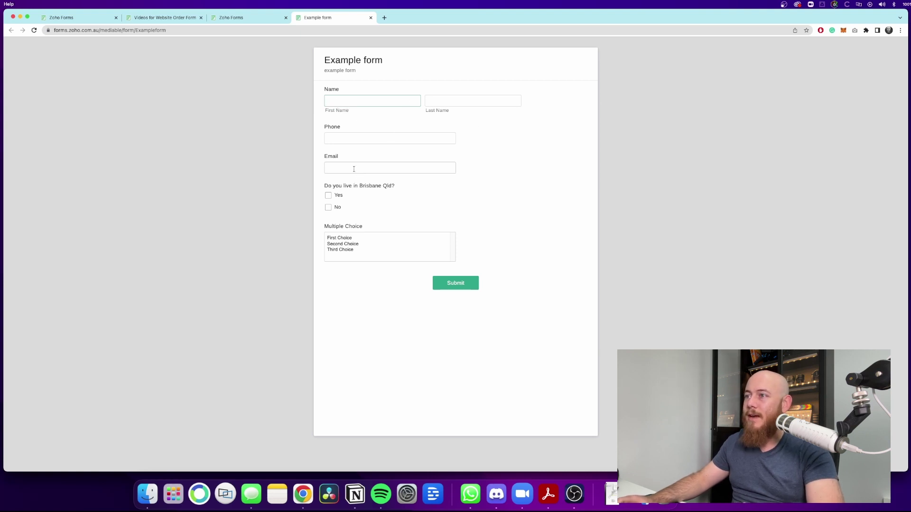
left_click(329, 196)
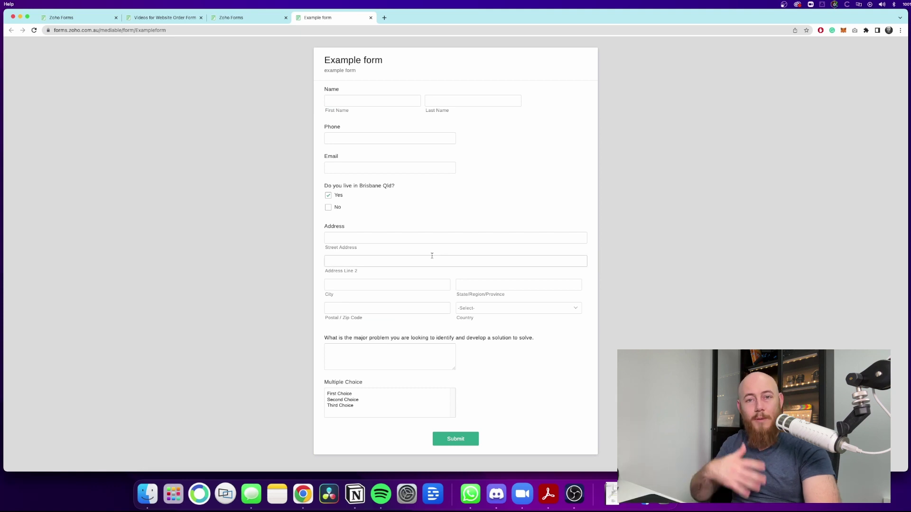
left_click(339, 195)
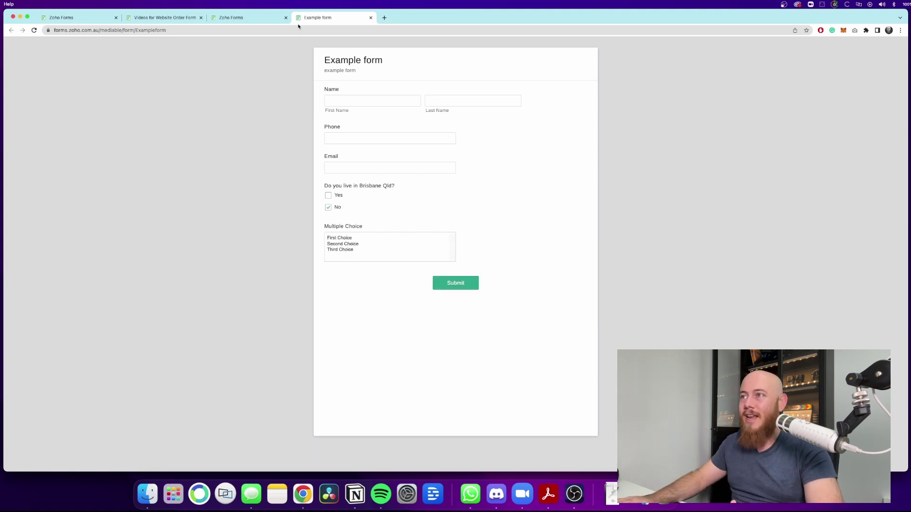
left_click(371, 18)
- Drop a Description block under the problem question and paste in the custom-pricing message
left_click_drag(36, 309, 237, 413)
type("Click submit and we'll get in touch with you for custom pricing.")
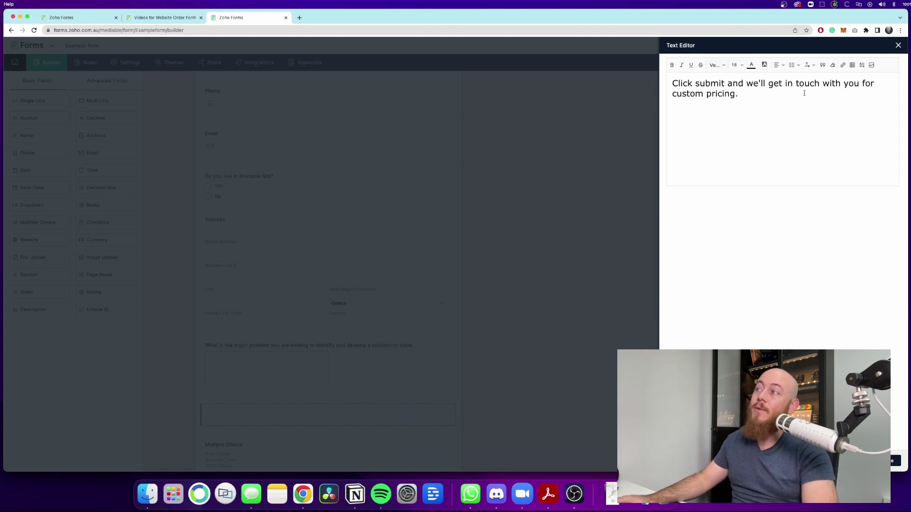
left_click(894, 461)
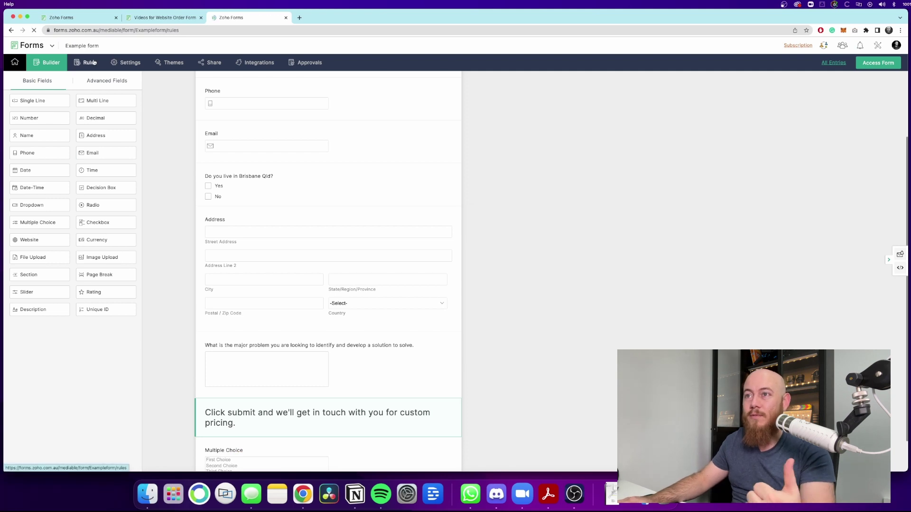
- Create Rule 2: if 'Do you live in Brisbane Qld?' contains No, show the Description block
left_click(90, 63)
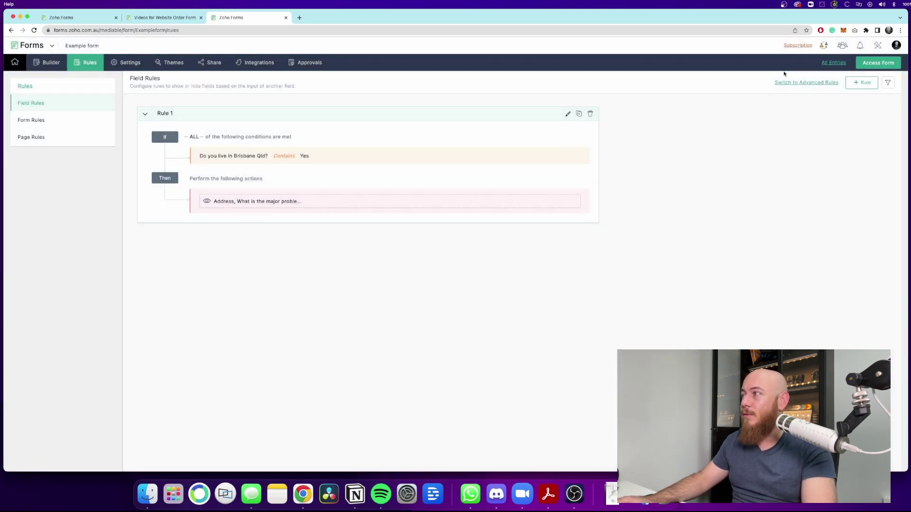
left_click(858, 83)
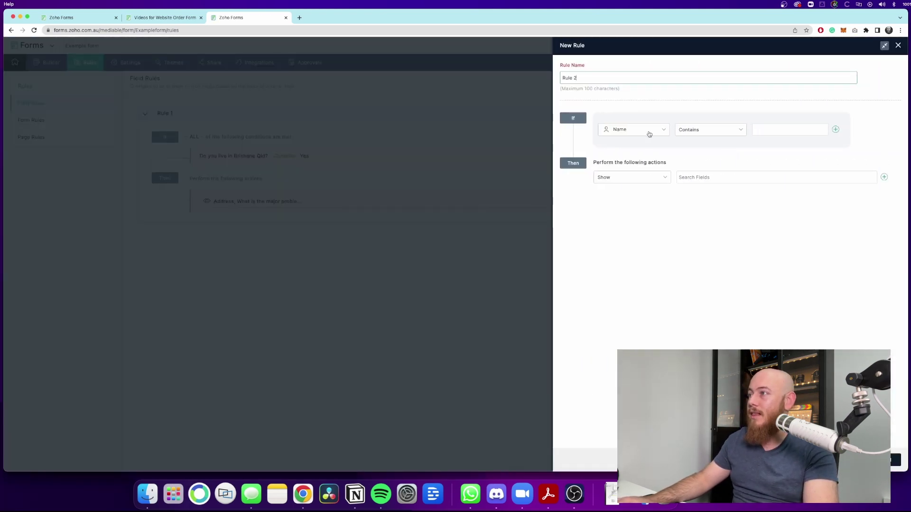
left_click(649, 135)
scroll(651, 156, "down", 2)
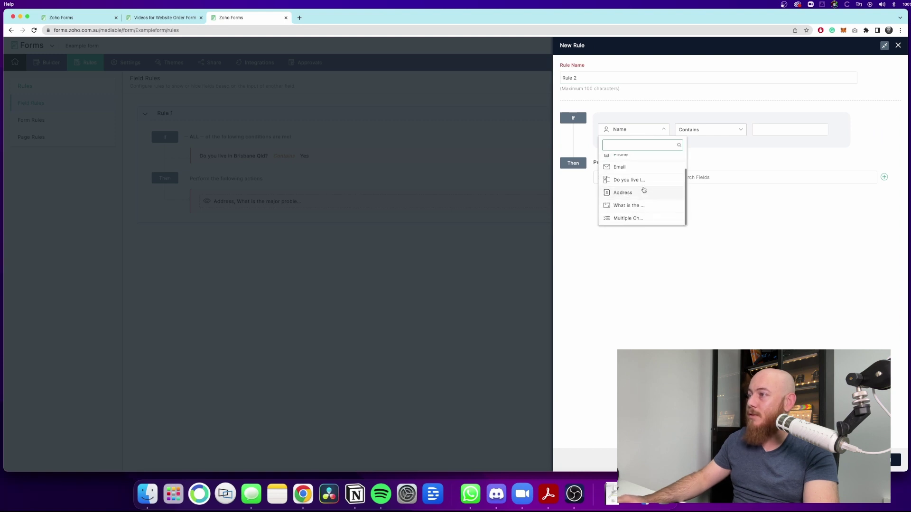
left_click(622, 180)
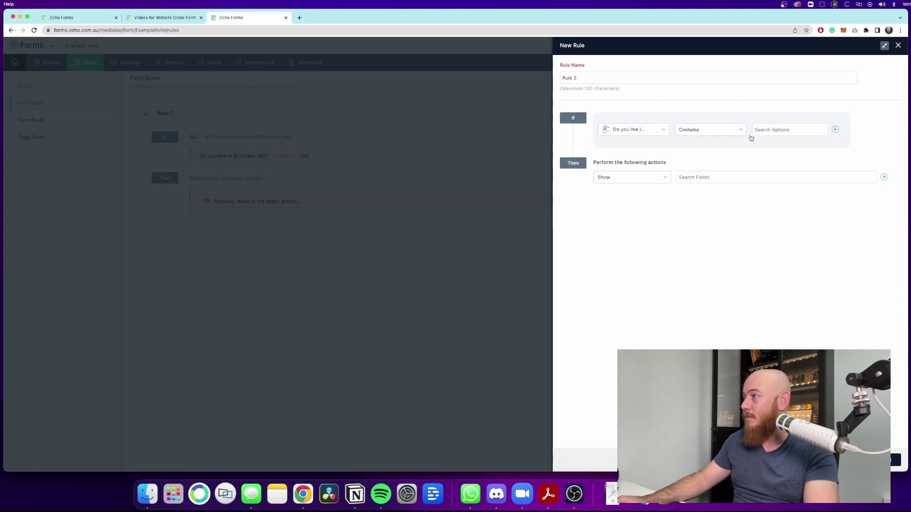
left_click(754, 135)
left_click(775, 152)
left_click(652, 178)
left_click(694, 179)
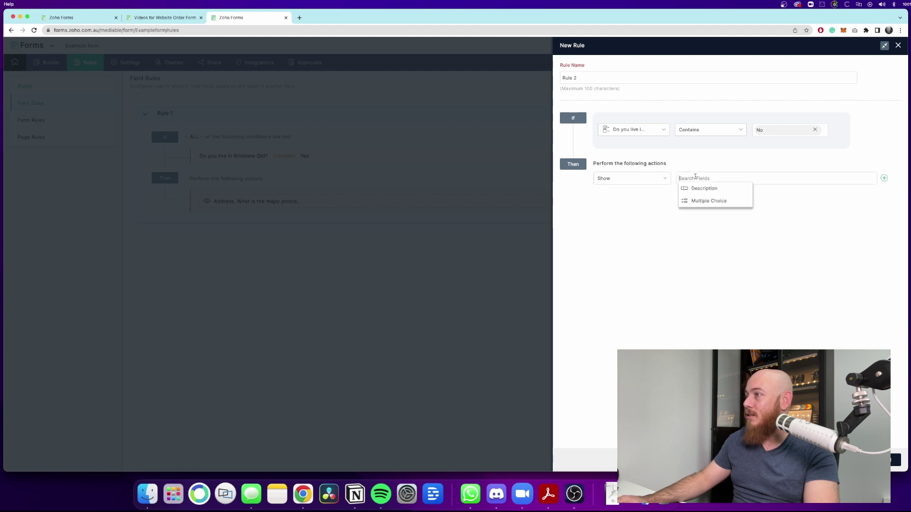
left_click(721, 190)
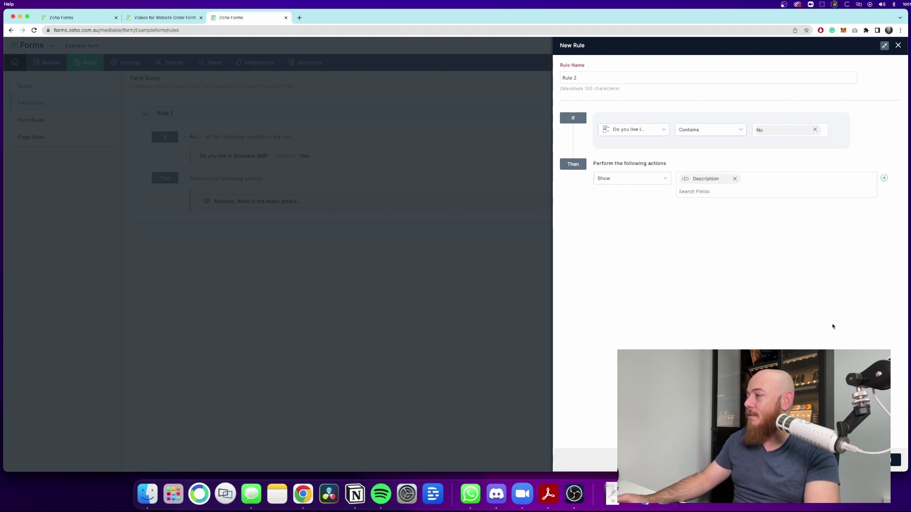
left_click(892, 461)
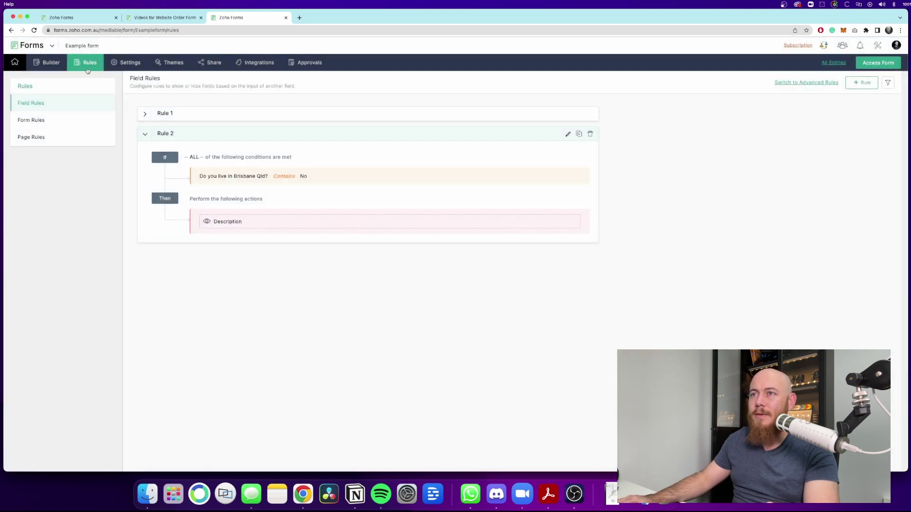
- Change the custom-pricing description block's Field Label to 'If answer is no' and save it
left_click(47, 62)
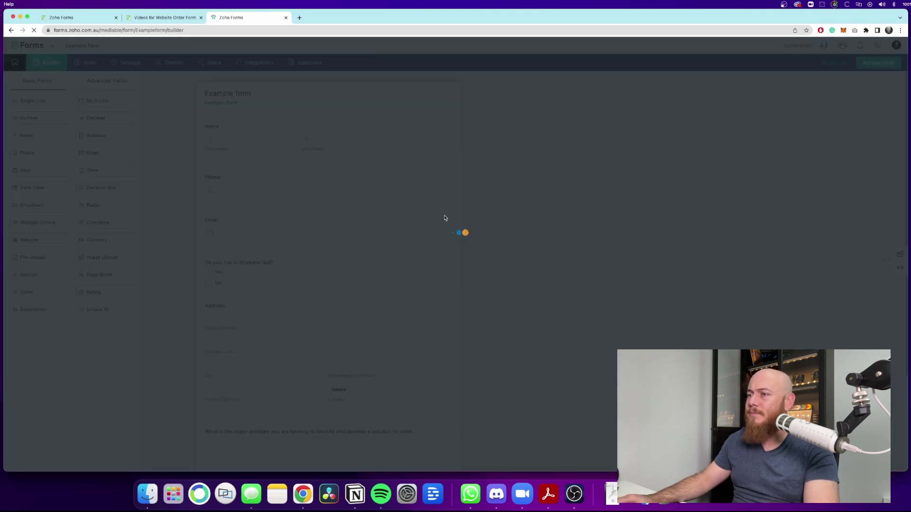
scroll(396, 330, "down", 3)
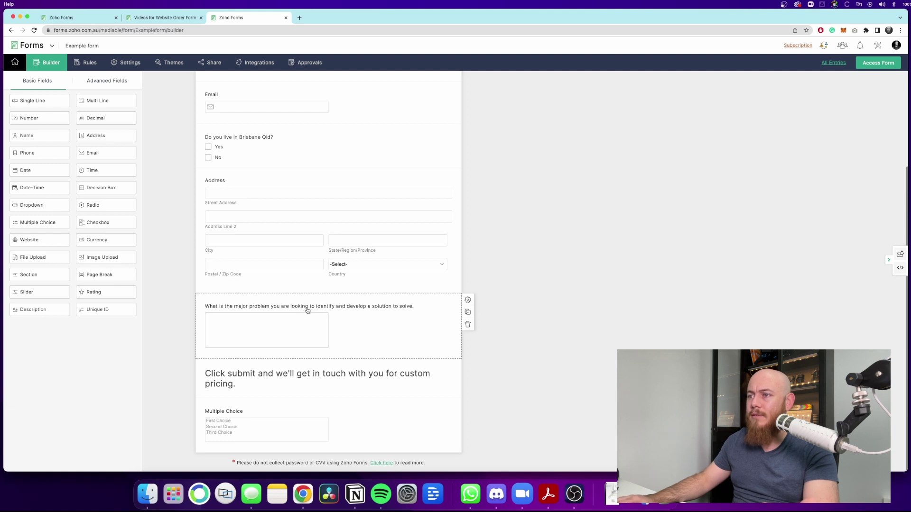
left_click(307, 377)
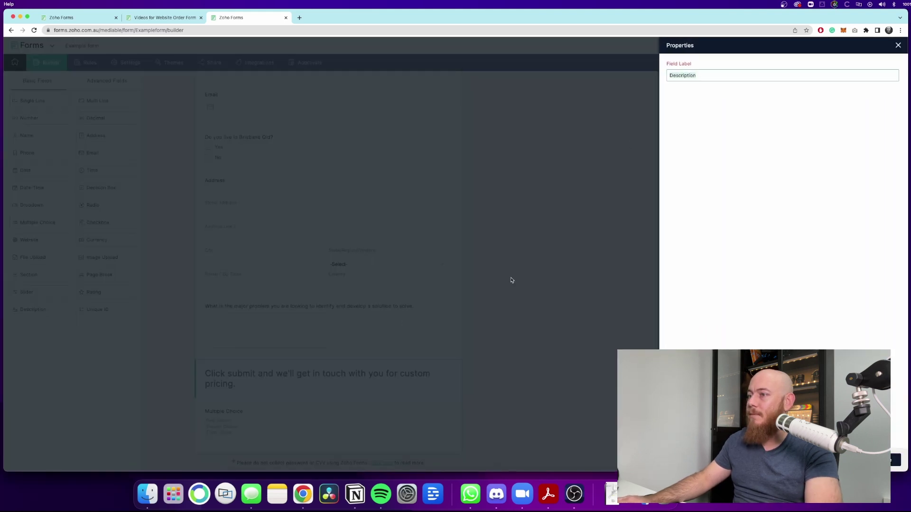
left_click(451, 331)
left_click(432, 375)
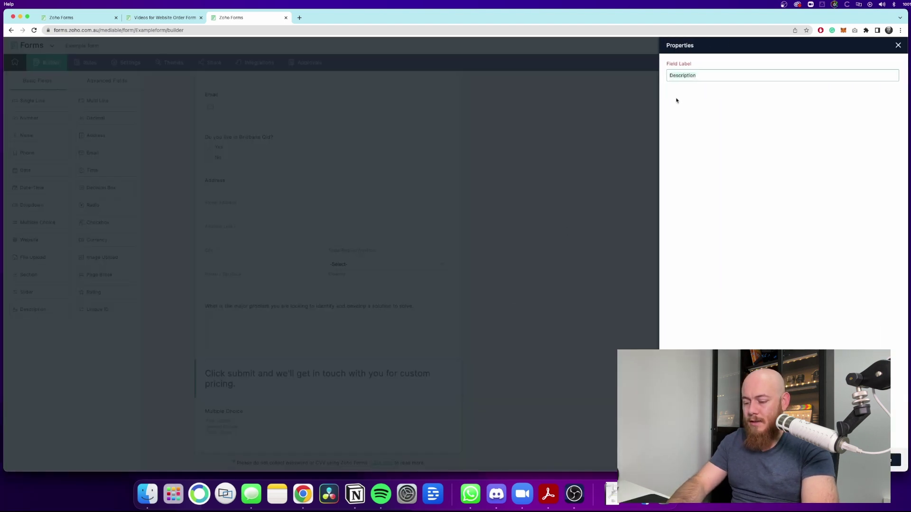
key("super+a")
key("BackSpace")
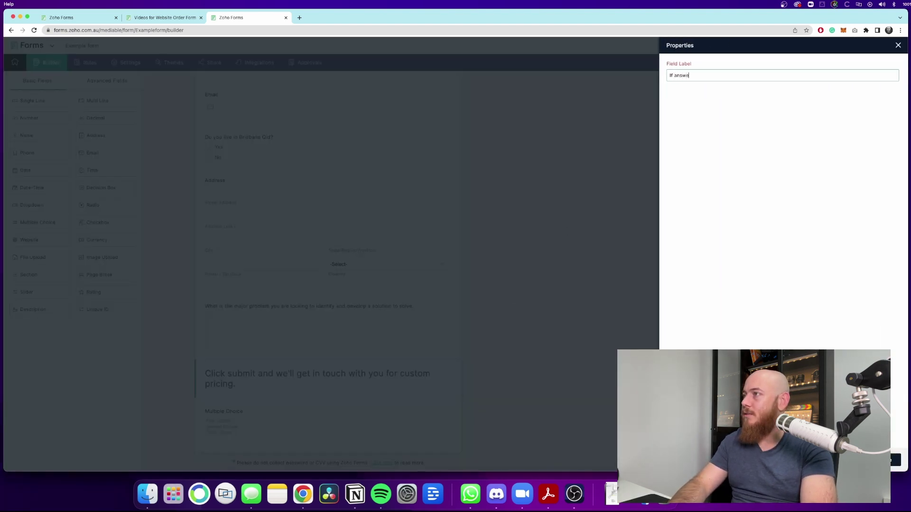
type("If answer is no")
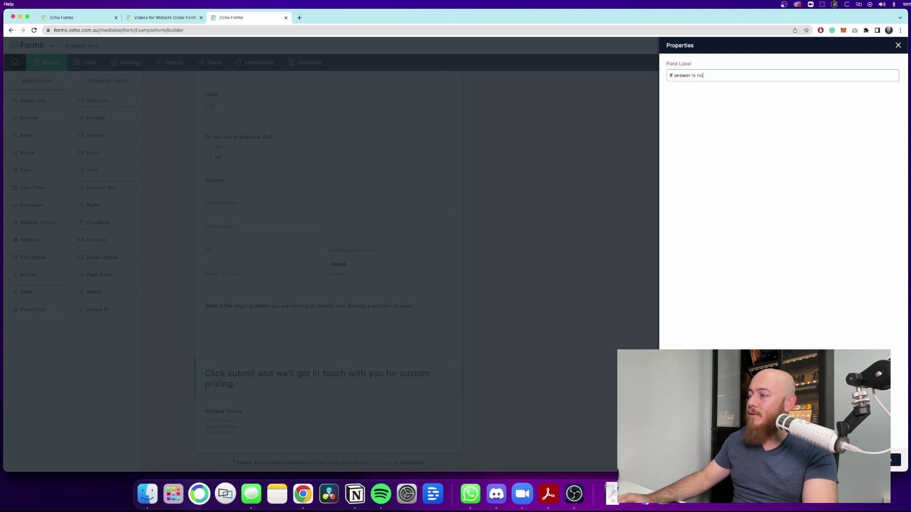
left_click(362, 239)
- Edit Rule 2 so its Show action targets the 'If answer is no' block, then save it
left_click(94, 62)
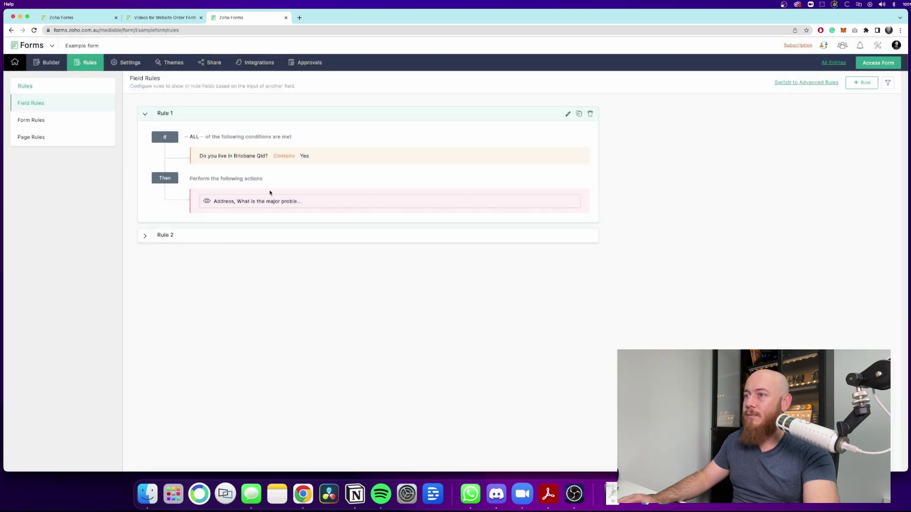
left_click(218, 235)
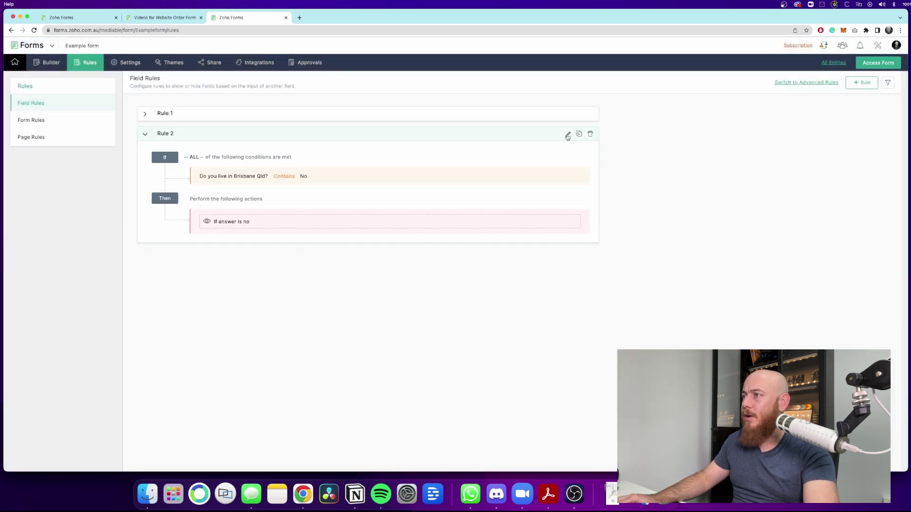
left_click(568, 137)
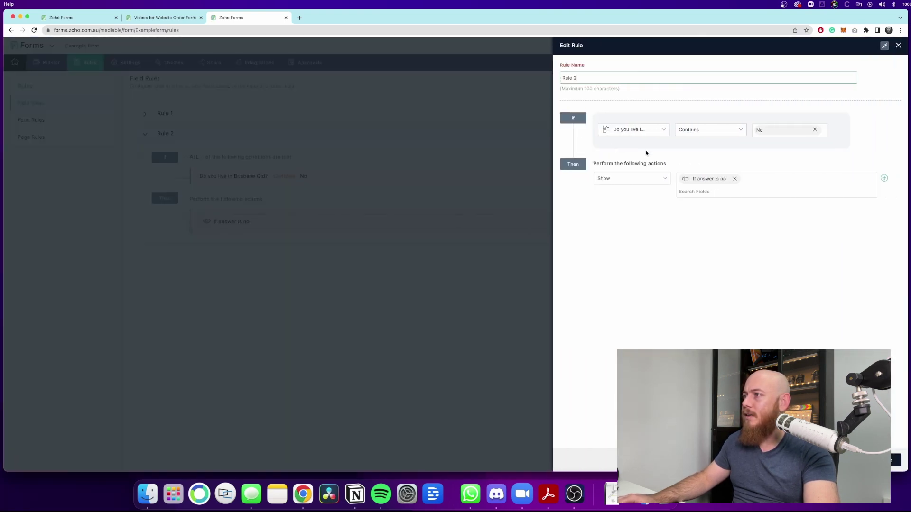
left_click(735, 179)
left_click(884, 178)
left_click(719, 179)
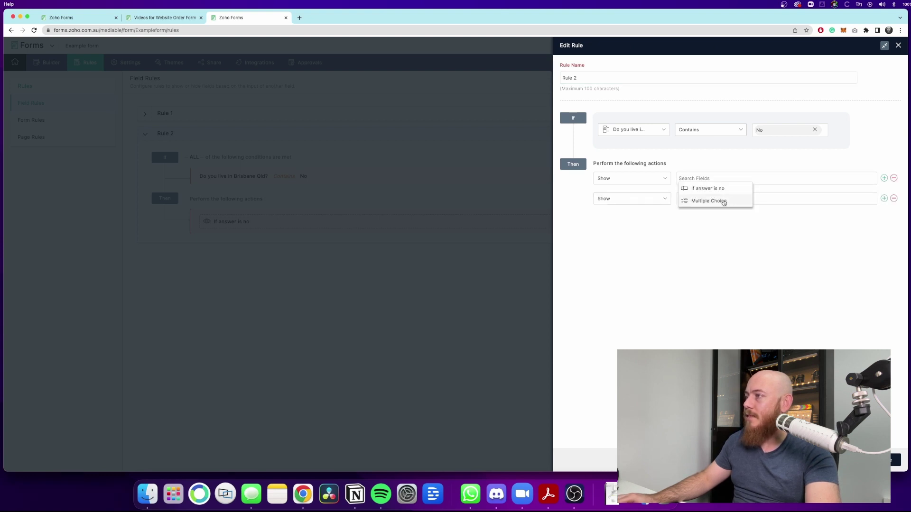
left_click(699, 189)
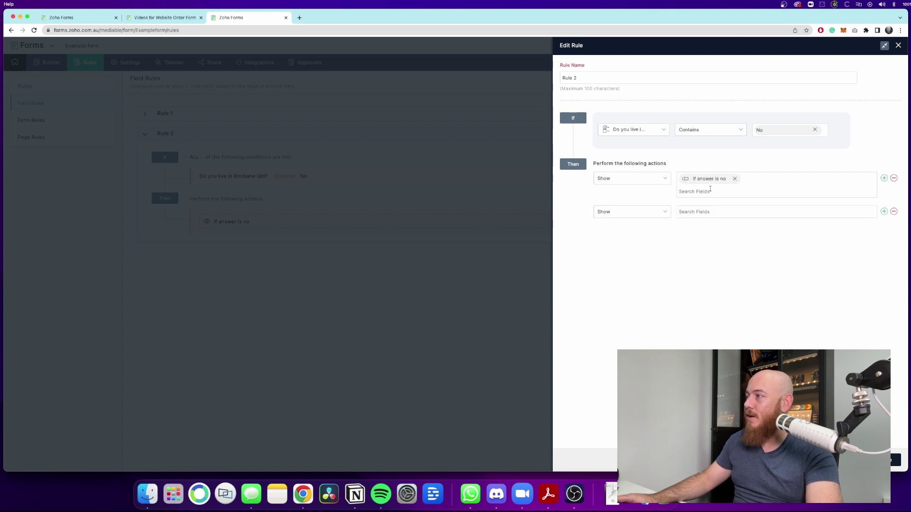
left_click(894, 212)
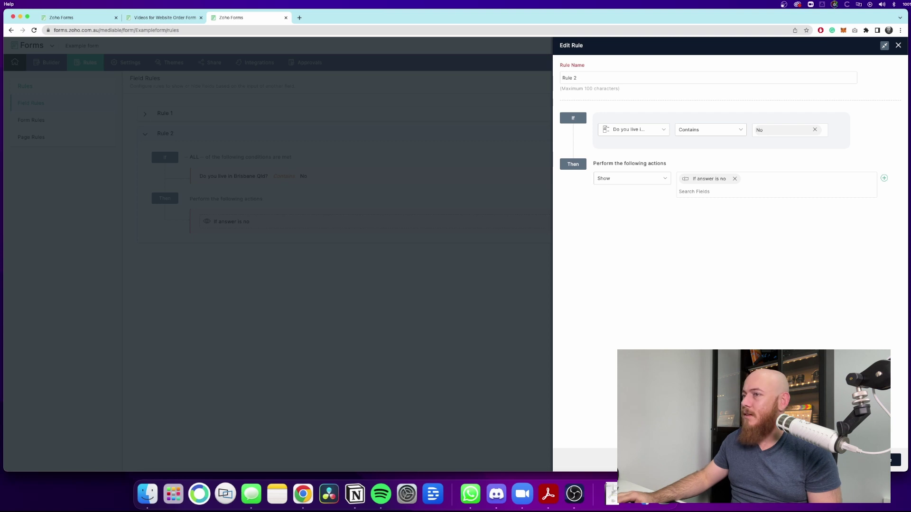
left_click(894, 460)
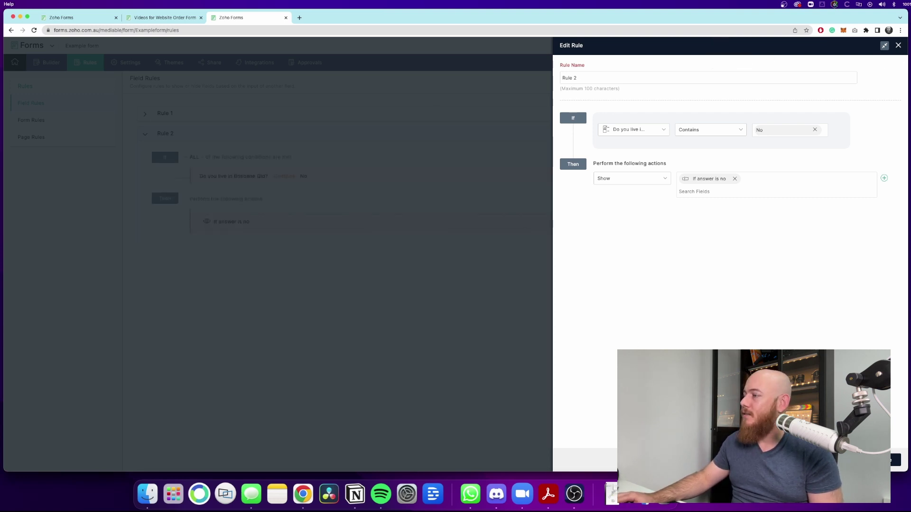
key("super+s")
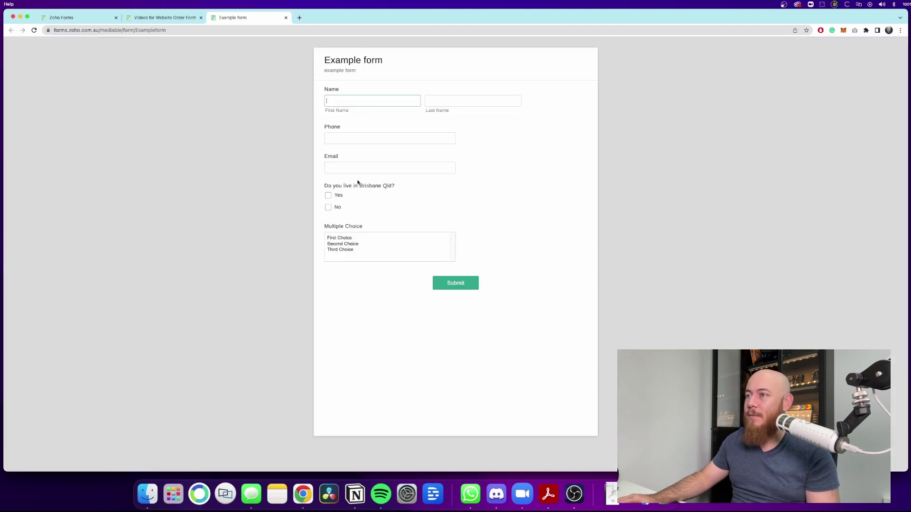
- On the live form, tick Yes, clear it, then tick No to test the Brisbane rules
left_click(329, 196)
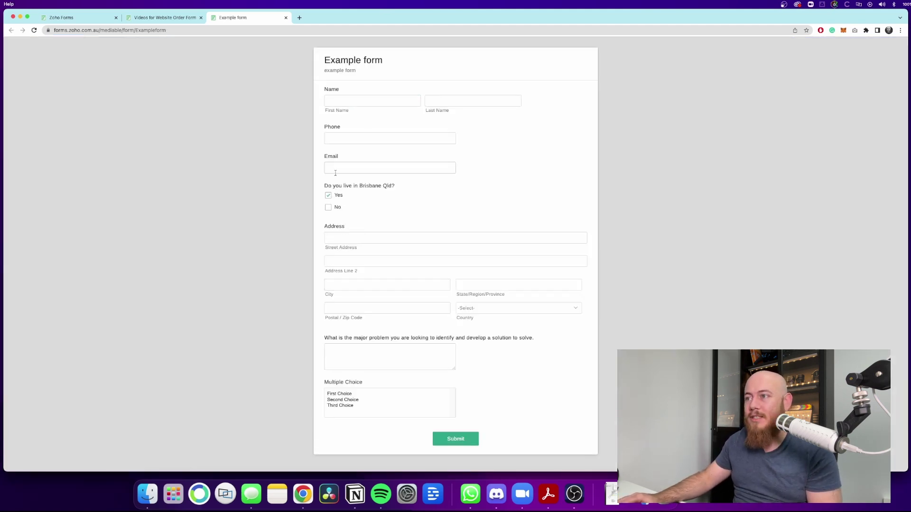
left_click(333, 196)
left_click(338, 209)
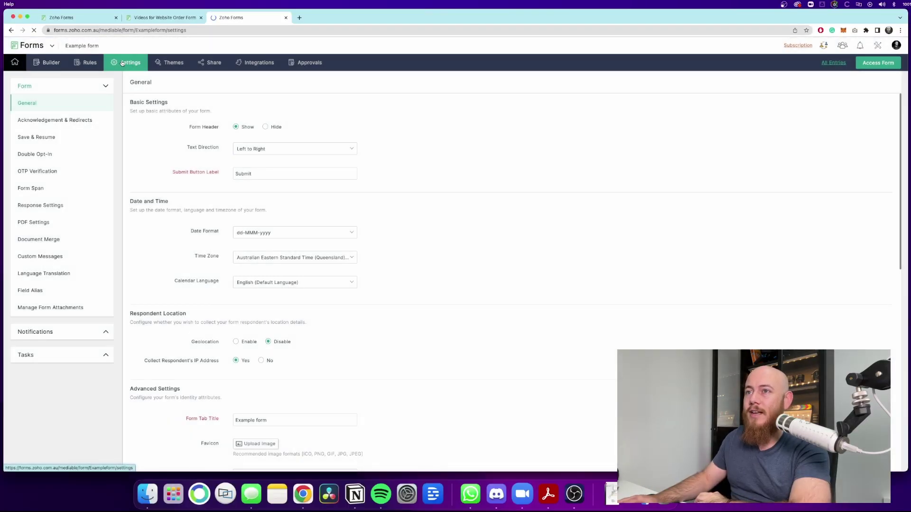
- Enable Save & Resume and allow respondents to receive the saved form's link by email
scroll(185, 155, "down", 3)
left_click(74, 137)
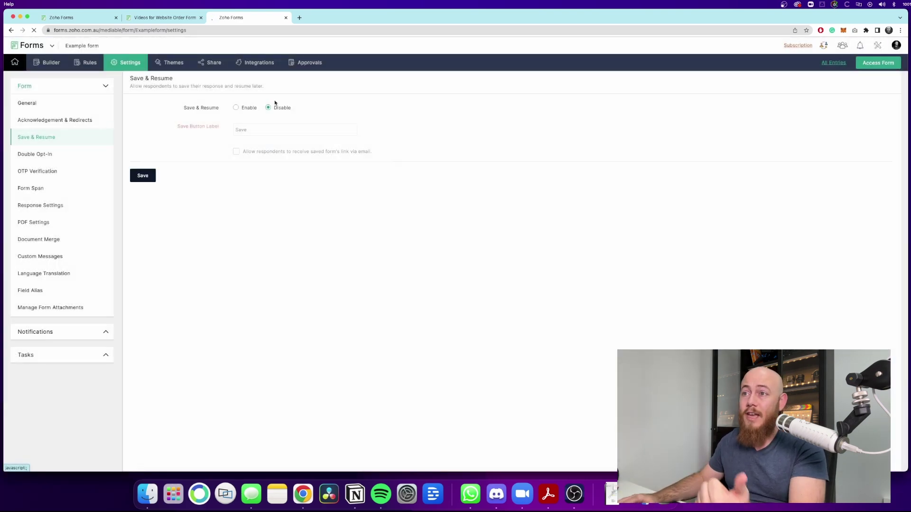
left_click(246, 108)
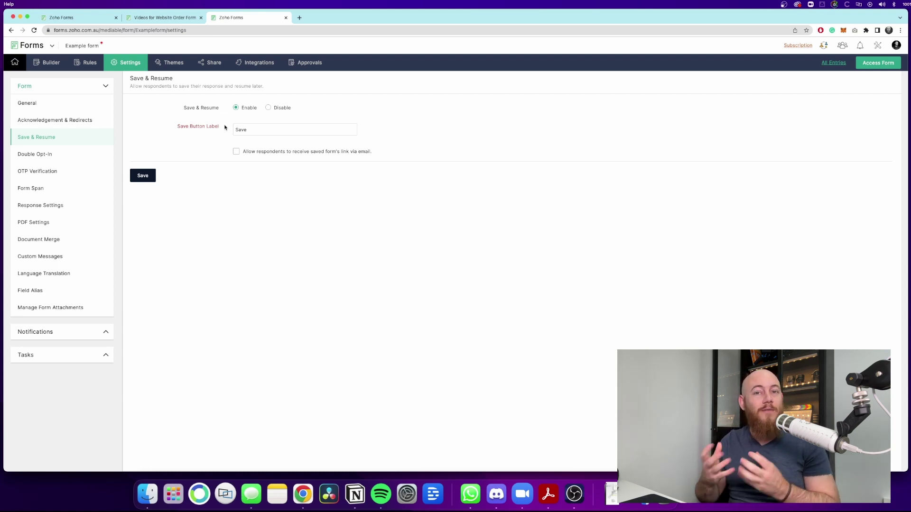
left_click(237, 151)
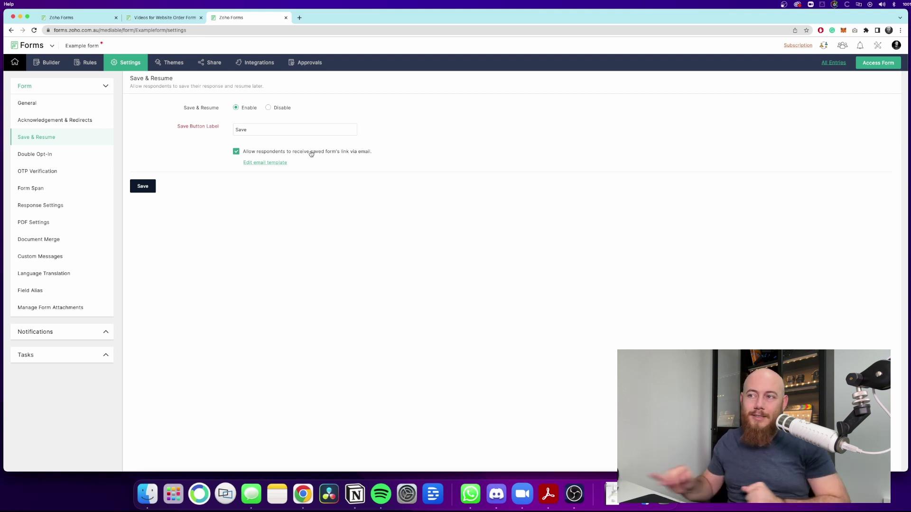
- In Acknowledgement & Redirects, select Redirect To to view its post-submission options
left_click(83, 118)
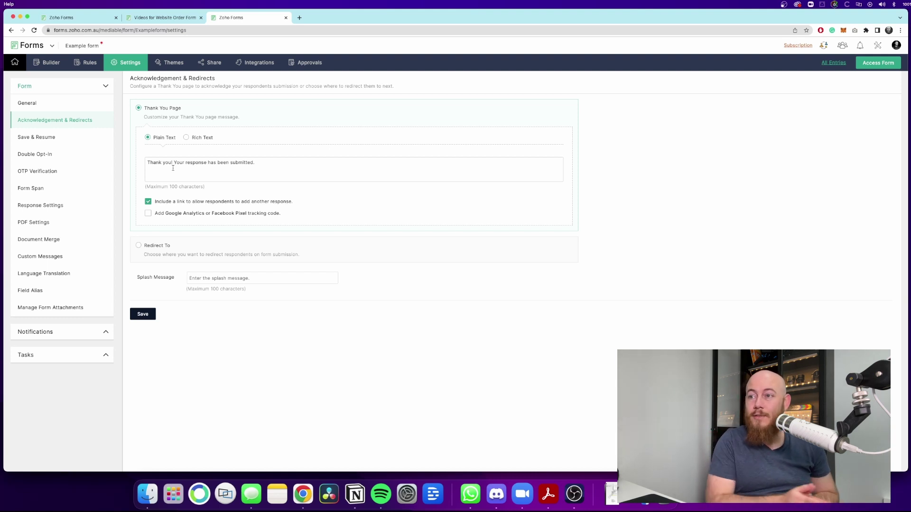
left_click(143, 245)
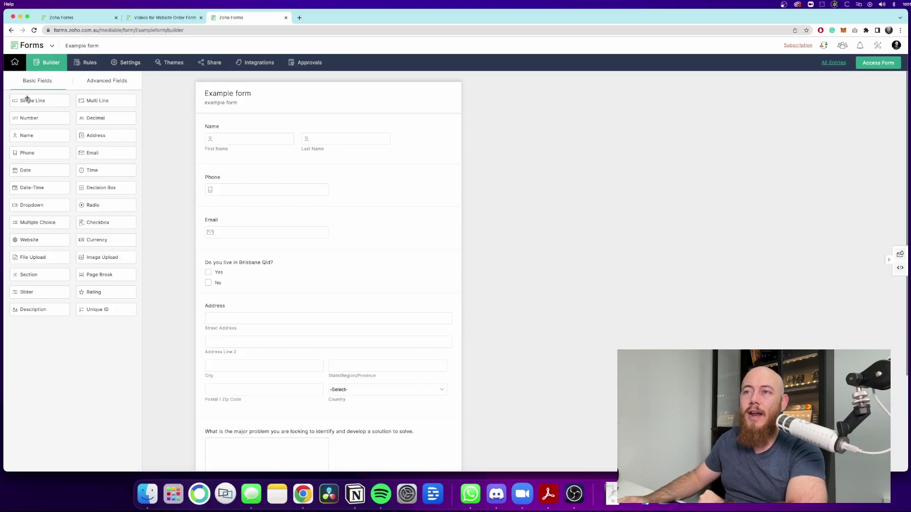
- Add a Single Line field below Name and label it 'Tracking Code'
left_click_drag(26, 99, 237, 132)
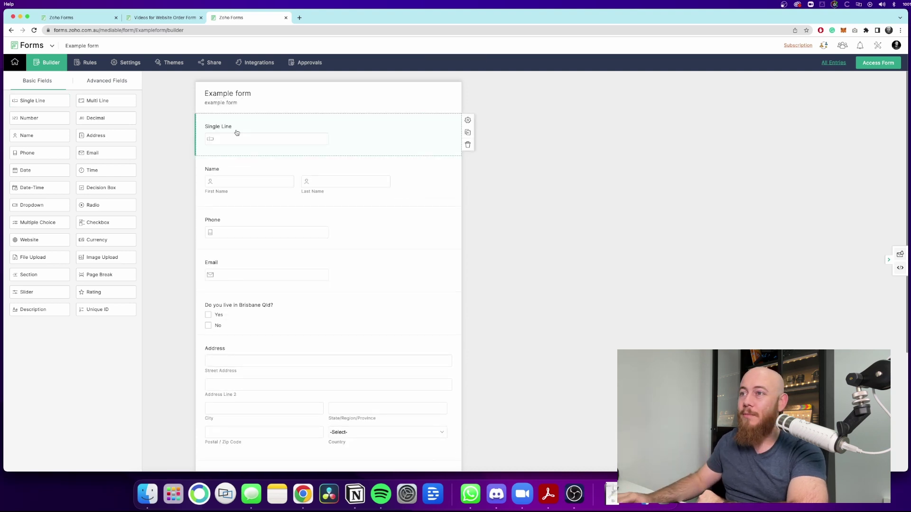
left_click(237, 133)
type("Tracking Code")
left_click(207, 140)
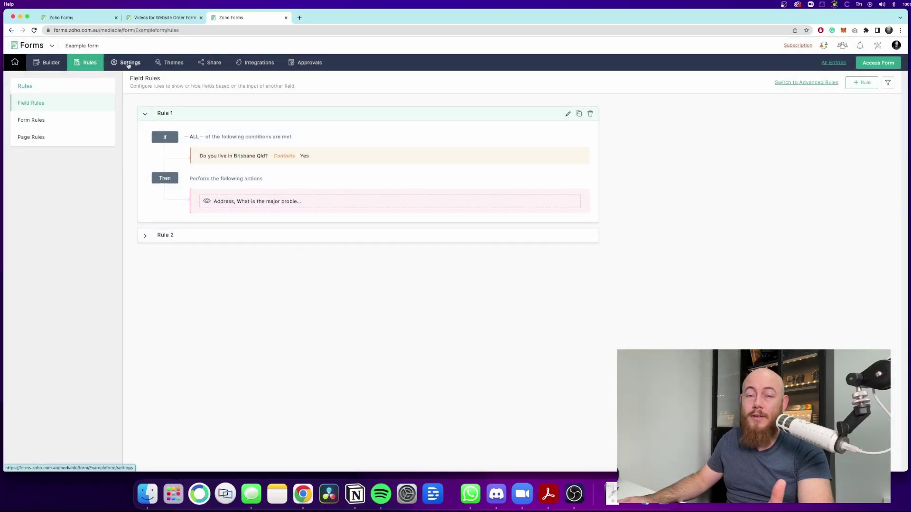
- In Field Alias settings, give the Tracking Code field the alias 'TC' and save it
left_click(128, 64)
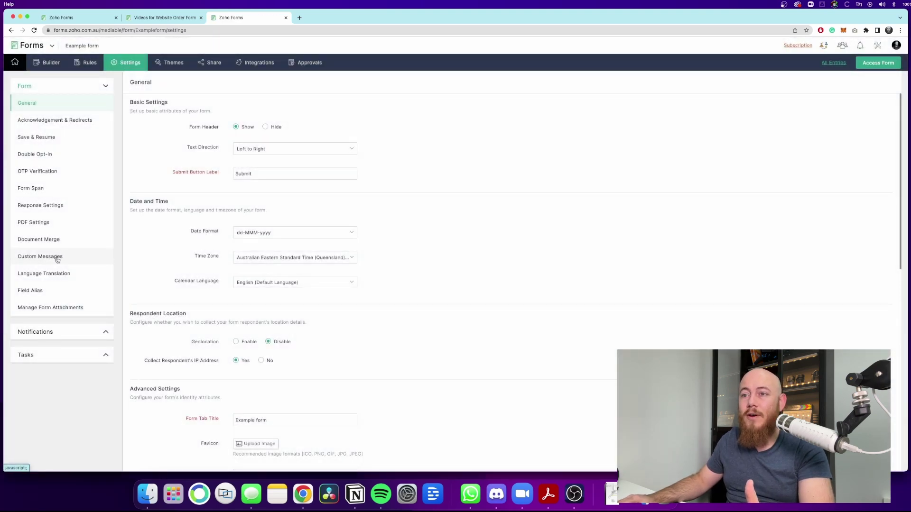
left_click(49, 289)
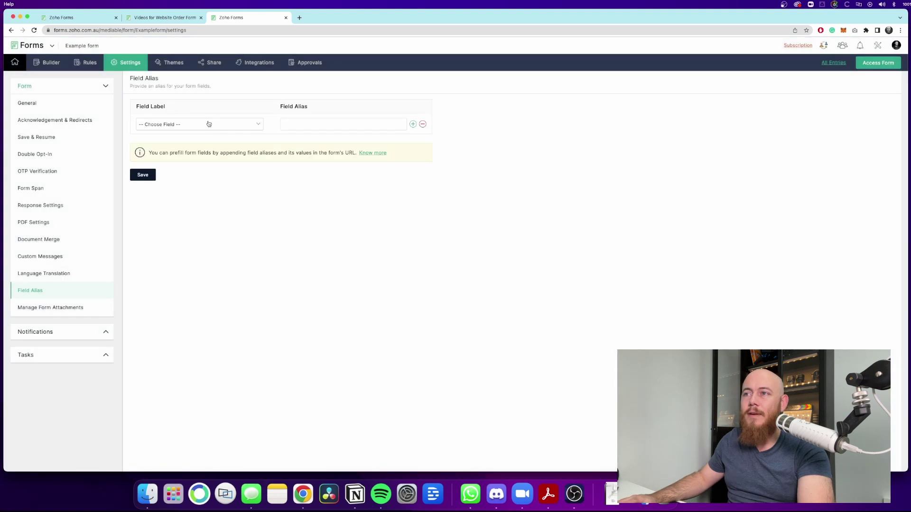
left_click(204, 125)
left_click(183, 133)
left_click(323, 125)
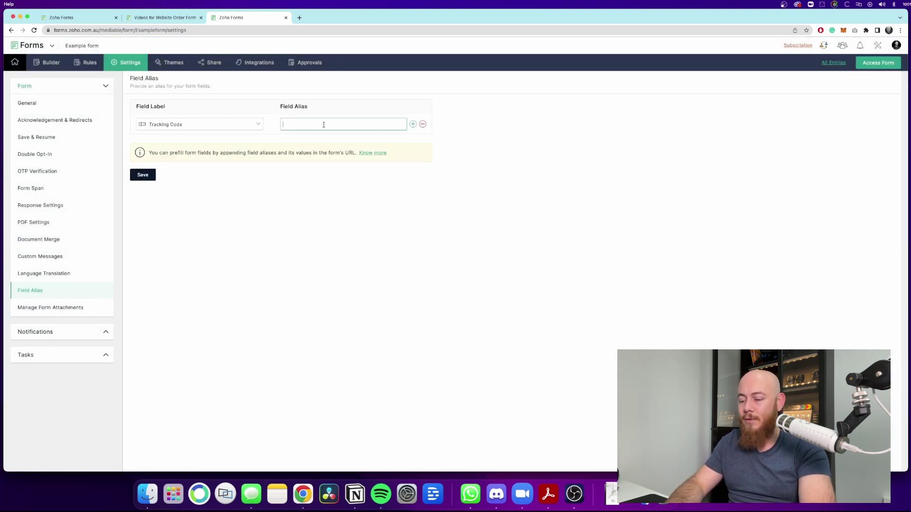
type("TC")
left_click(149, 175)
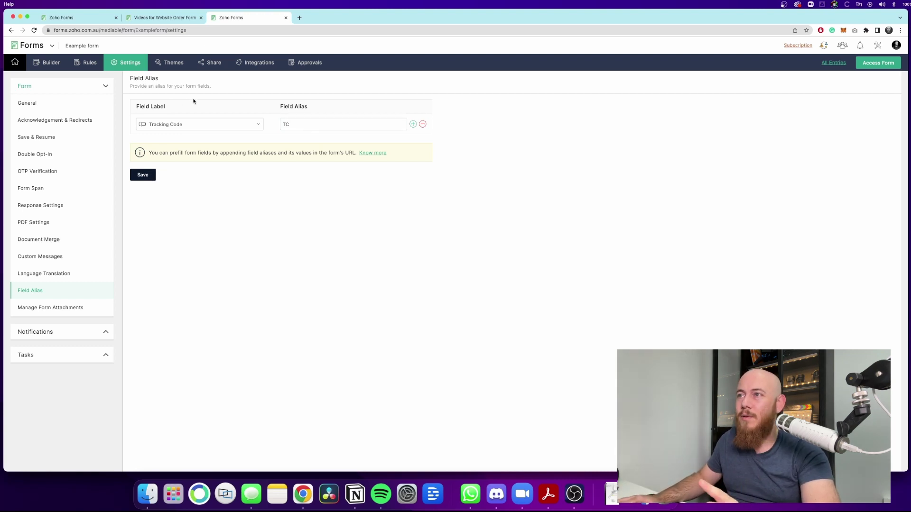
left_click(210, 62)
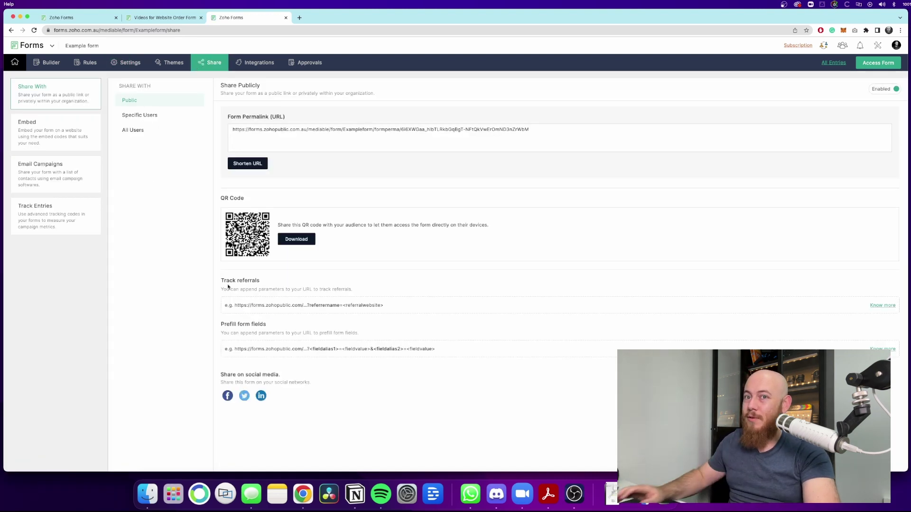
- Highlight the Track referrals and Prefill form fields examples, then copy the form's permalink URL
left_click_drag(223, 280, 293, 288)
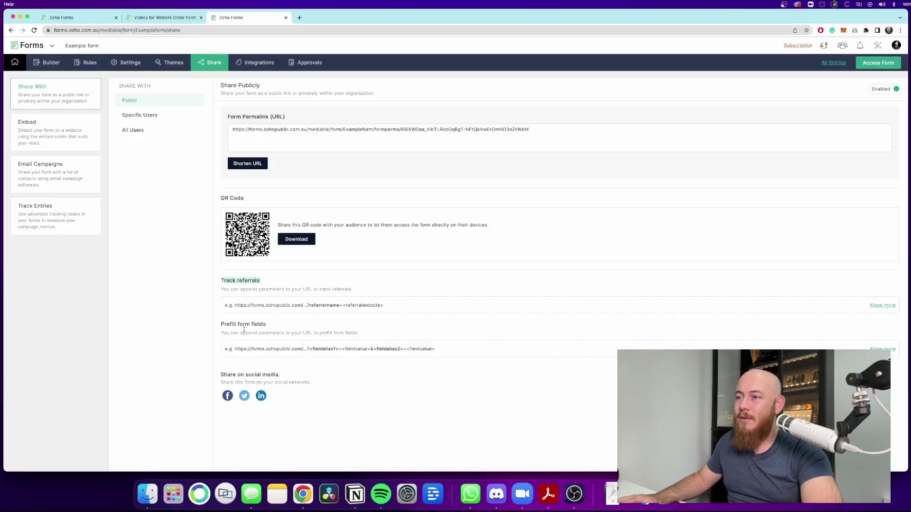
left_click_drag(221, 325, 281, 326)
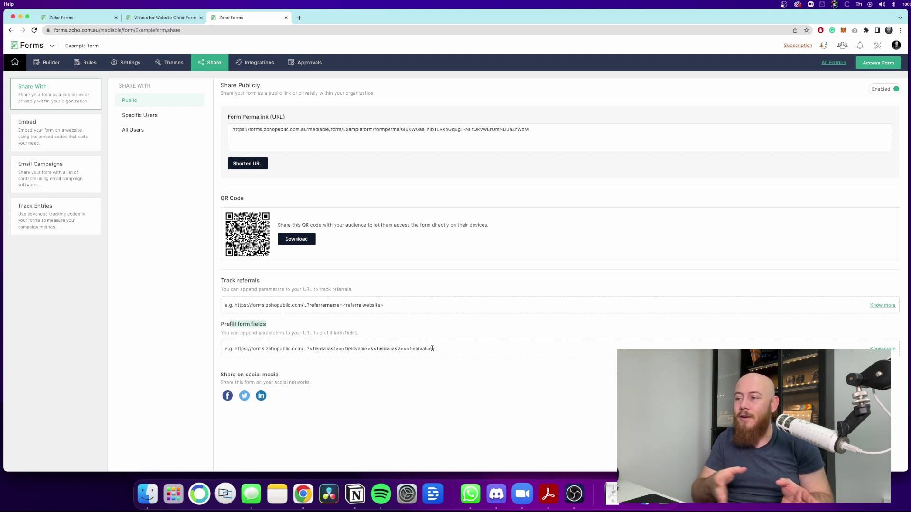
left_click(204, 139)
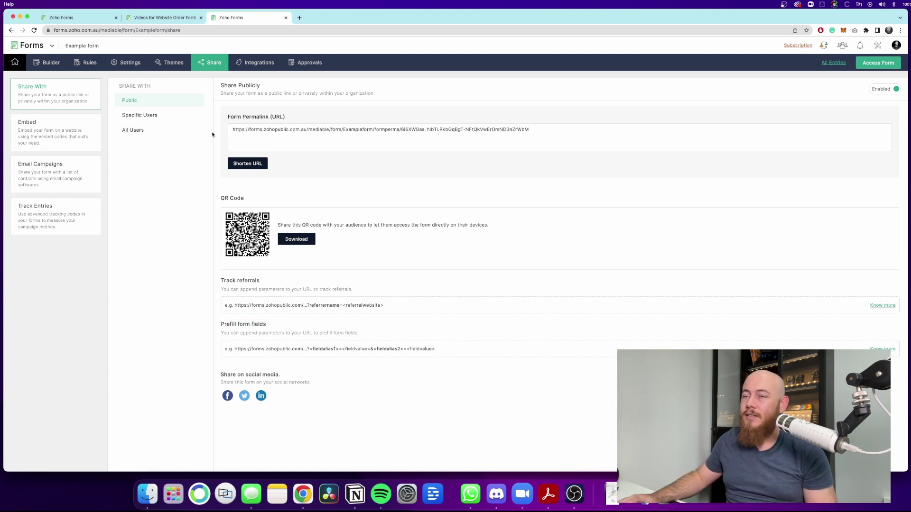
left_click_drag(233, 125, 514, 125)
key("super+c")
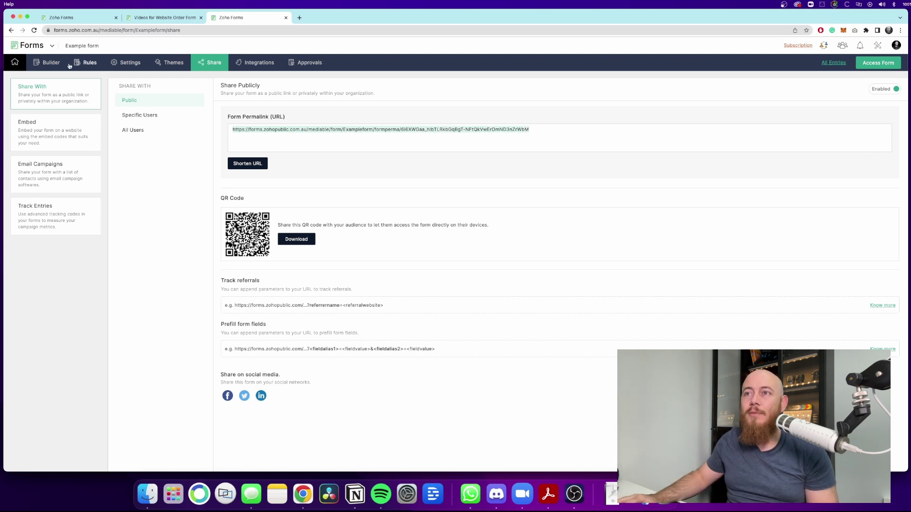
left_click(48, 65)
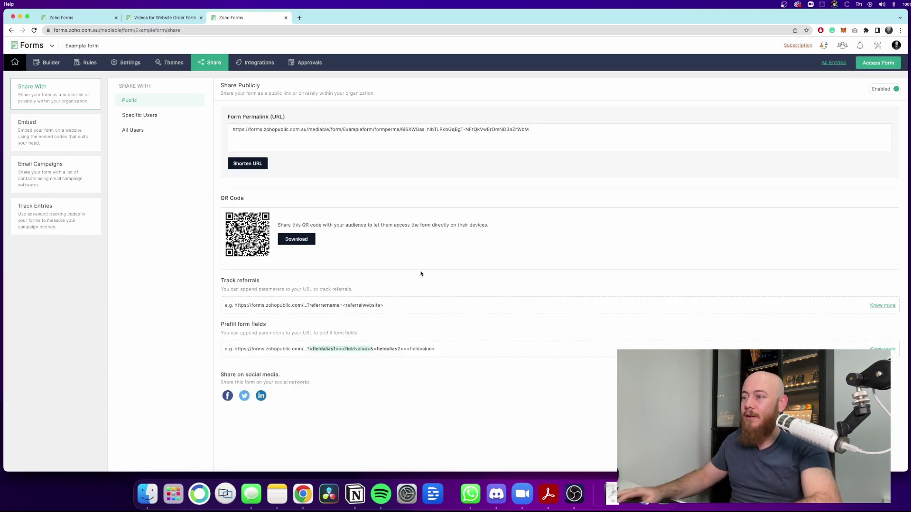
- Paste the form permalink into a new note and append the TC parameter with a sample tracking value
left_click(376, 129)
key("fn+q")
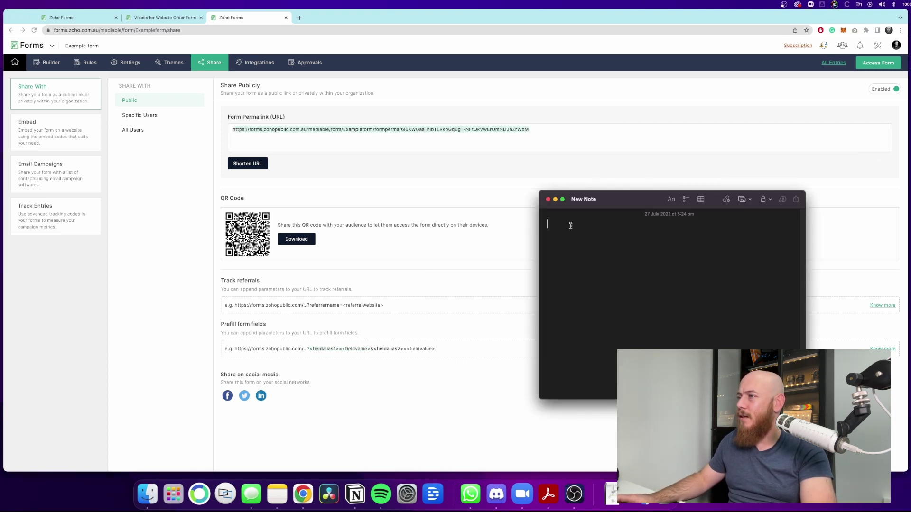
key("super+v")
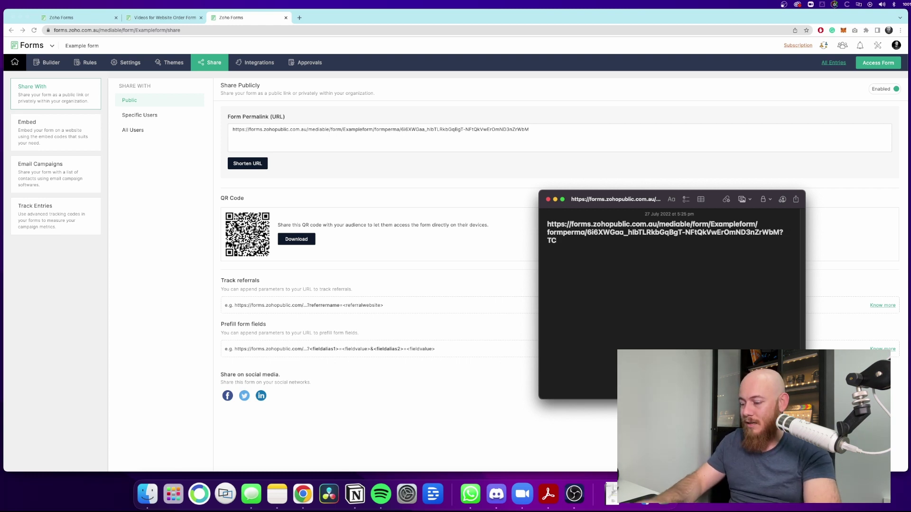
type("=o")
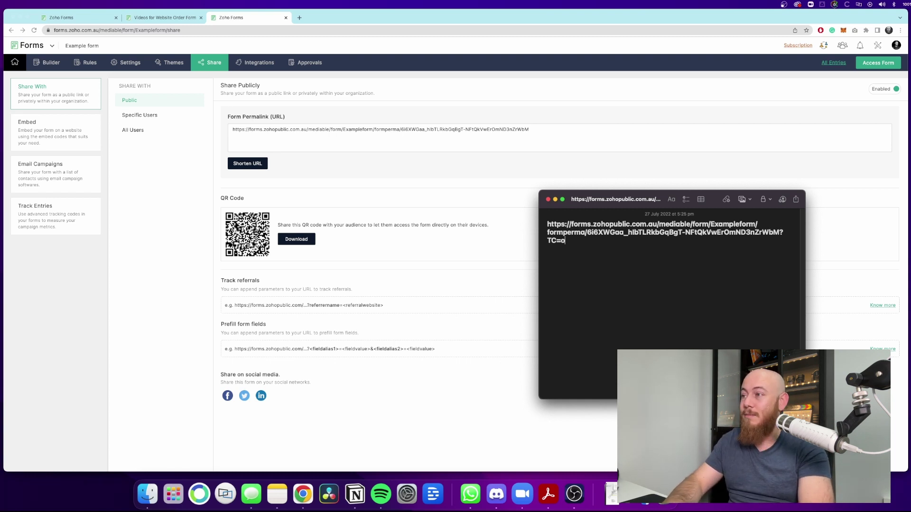
type("son")
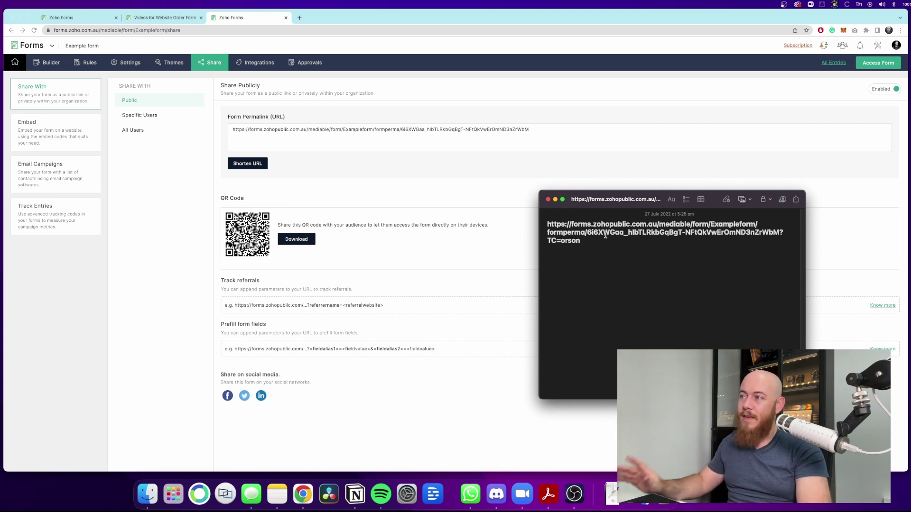
- Load the edited prefill link in a new browser tab
left_click(299, 18)
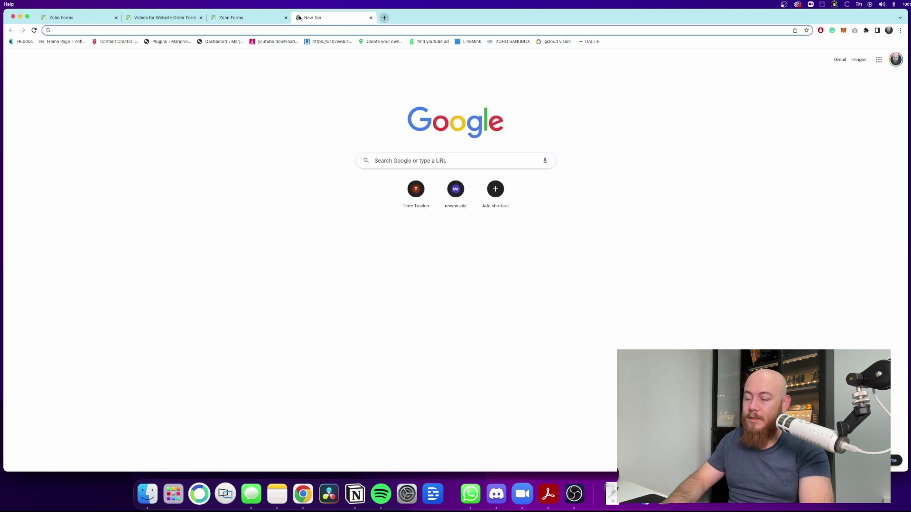
type("https://forms.zohopublic.com.au/mediable/form/Exampleform/formperma/6i6XWGaa_hlbTLRkbGqBgT-NFtQkVwErOmND3nZrWbM?TC=orson")
key("Return")
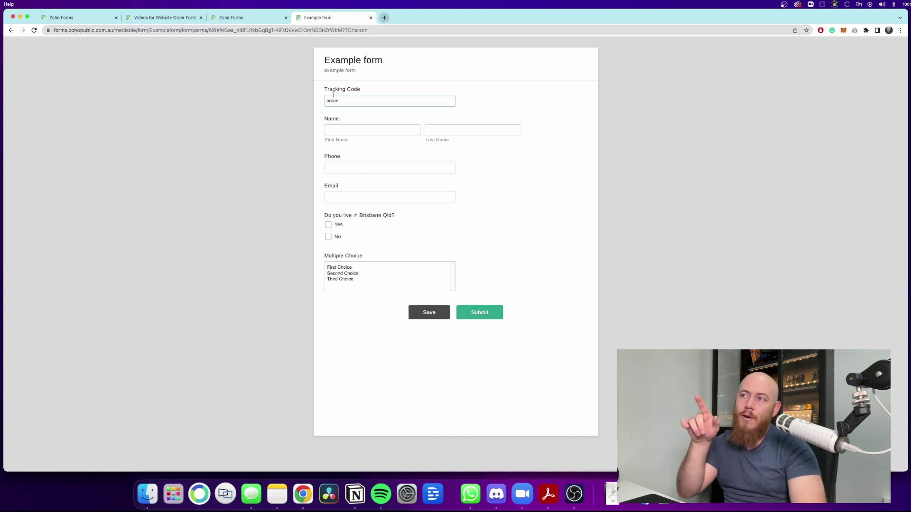
- Enter 'detail' as the First Name, then edit the prefilled Tracking Code value
left_click(341, 128)
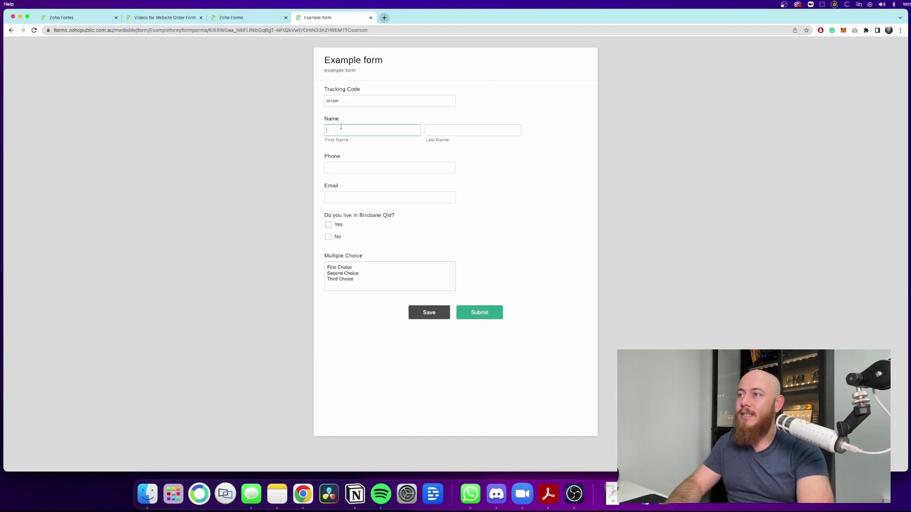
type("detail")
key("Tab")
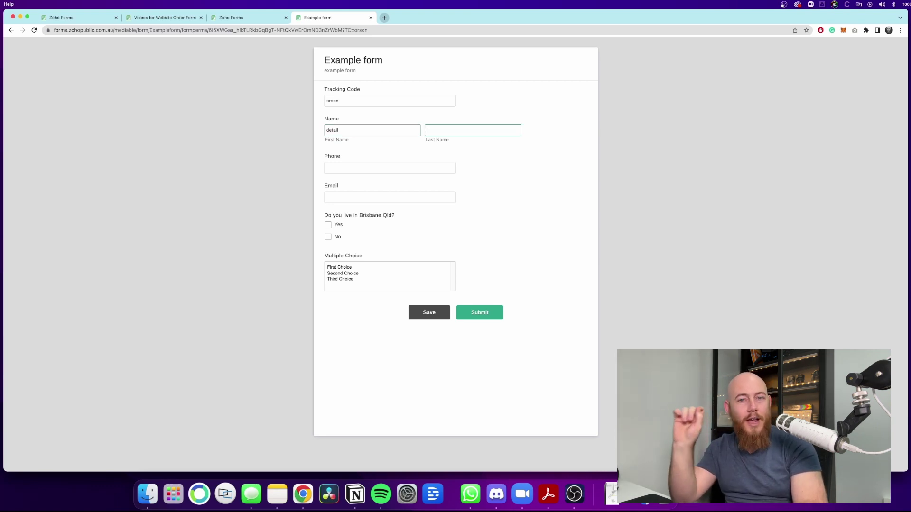
left_click(377, 98)
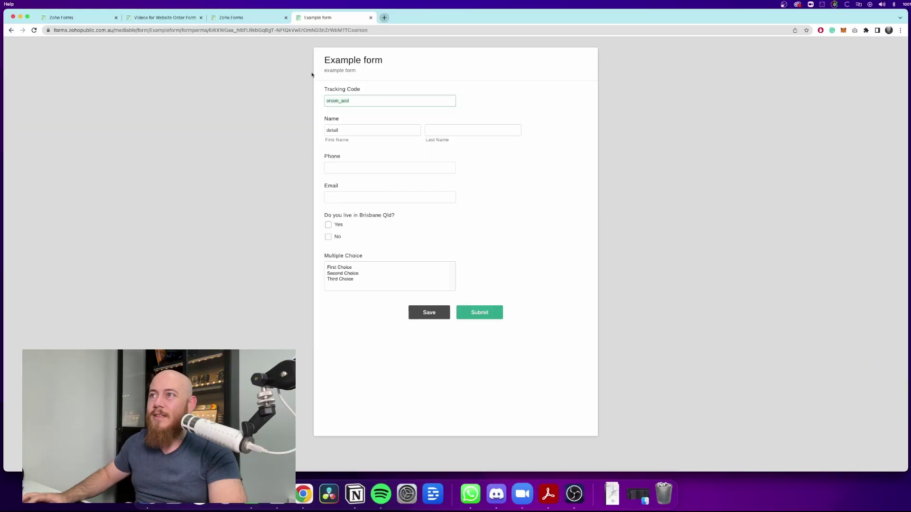
- In the form builder, set the Tracking Code field's visibility to Hide Field
left_click(242, 18)
left_click(51, 62)
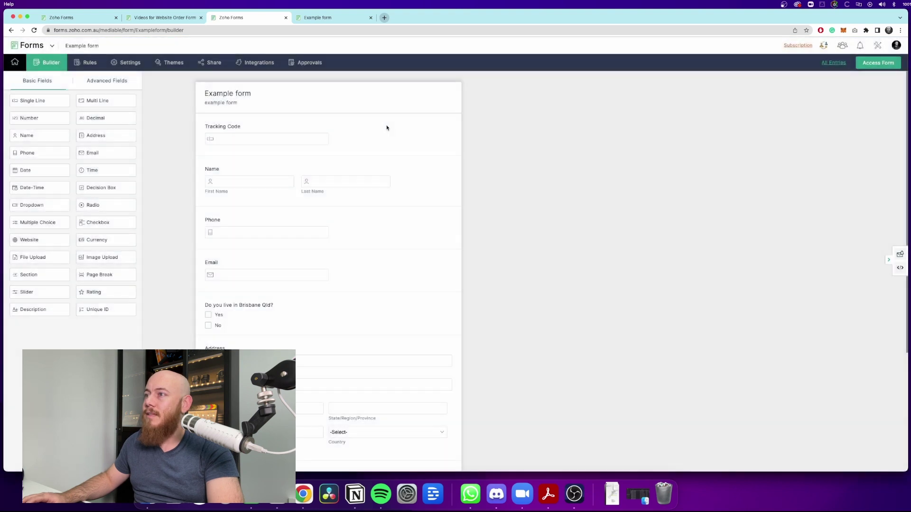
left_click(425, 134)
left_click(670, 355)
- Reload the live Example form from its prefill link to confirm Tracking Code is gone
left_click(332, 18)
left_click(205, 30)
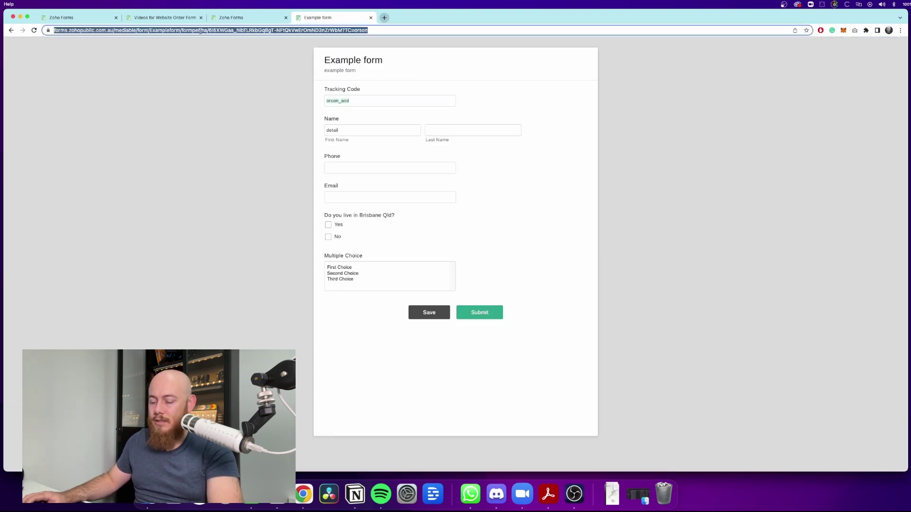
left_click(206, 31)
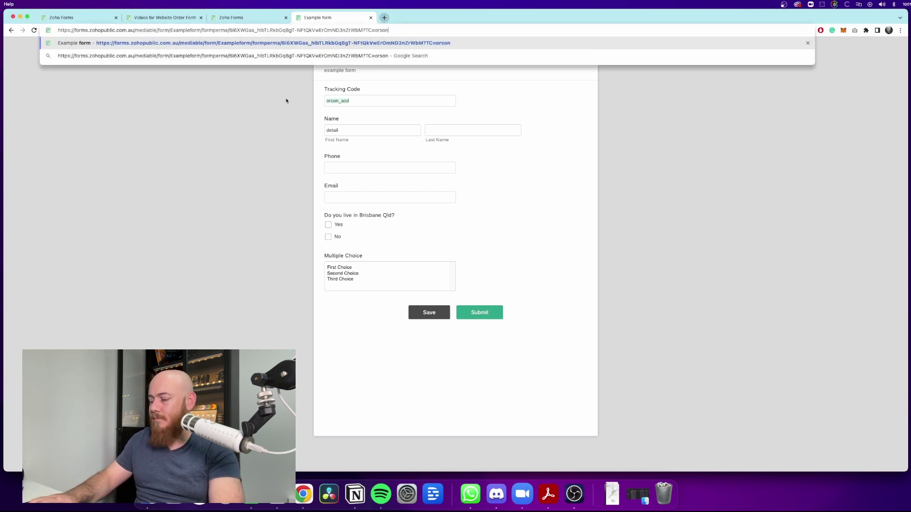
key("Return")
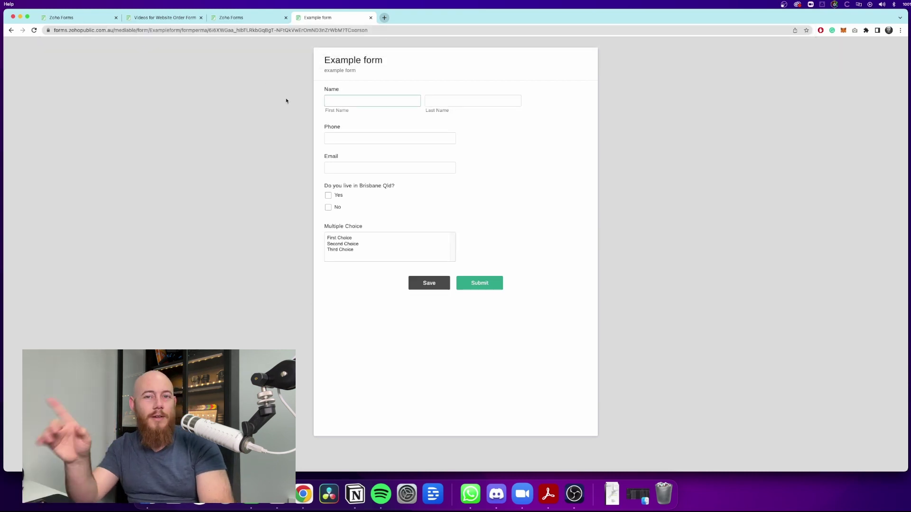